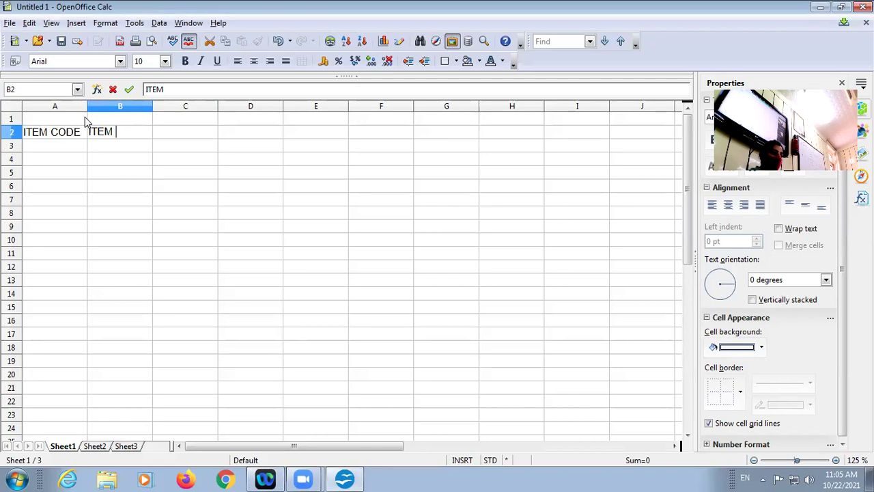
# Complete the row 2 headings with ITEM NAME in B2, QTY in C2, RATE PER UNIT in D2 and PRICE in E2.
pyautogui.press('Tab')
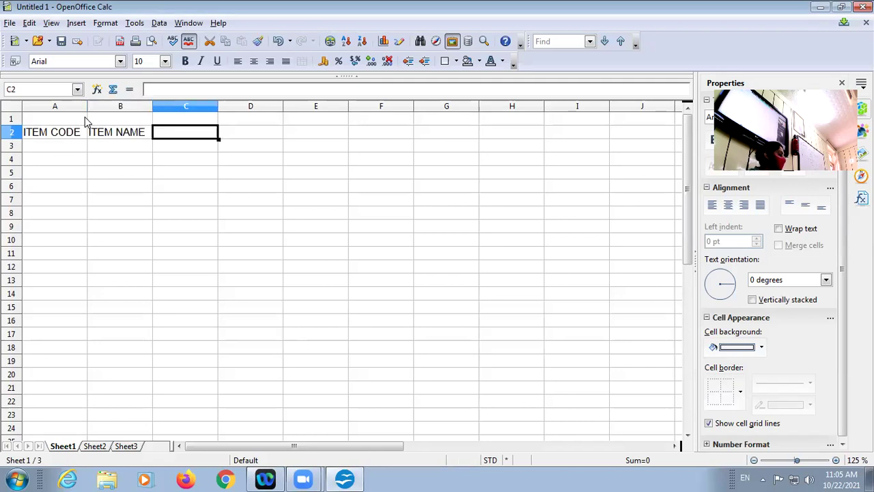
pyautogui.write('QTY')
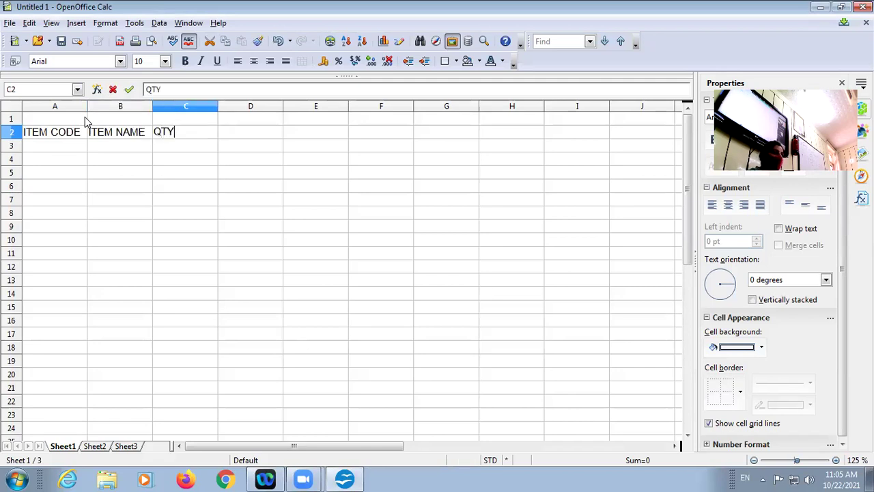
pyautogui.press('Tab')
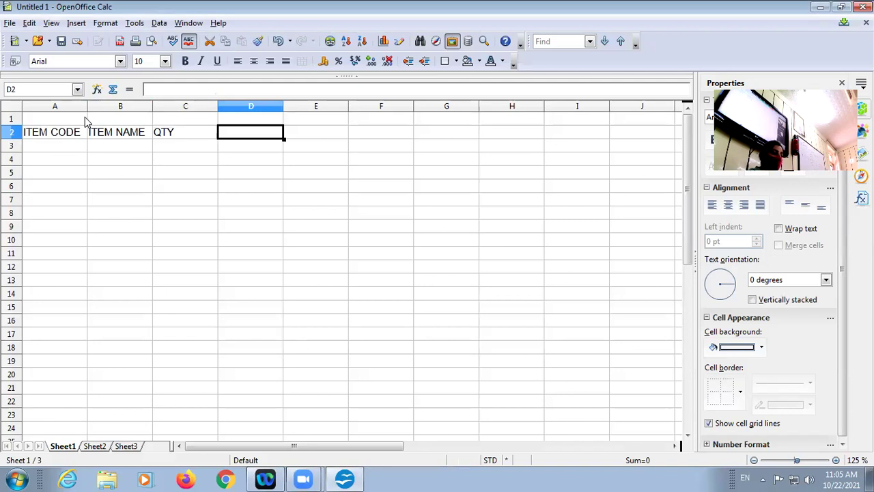
pyautogui.write('RATE PER UNIT')
pyautogui.press('Tab')
pyautogui.write('PRICE')
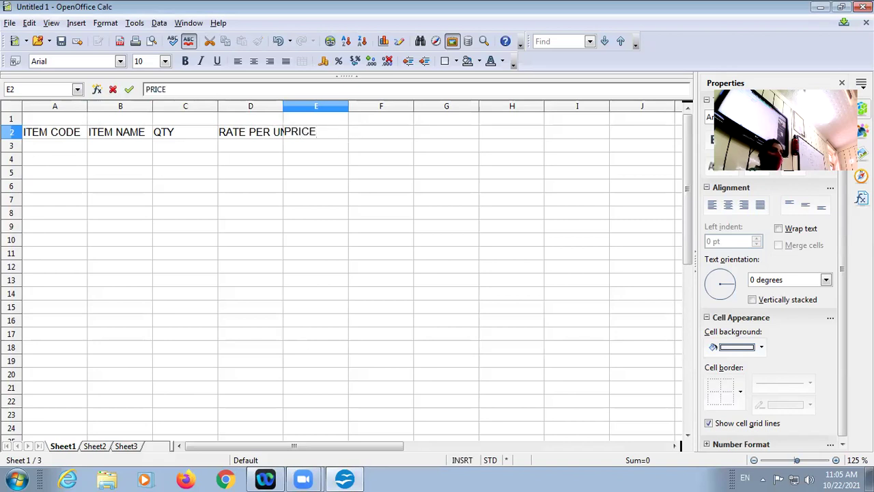
# Centre the headings in A2:E2 and widen column D to fit the RATE PER UNIT heading.
pyautogui.moveTo(166, 244); pyautogui.dragTo(109, 228)
pyautogui.moveTo(47, 136); pyautogui.dragTo(184, 134)
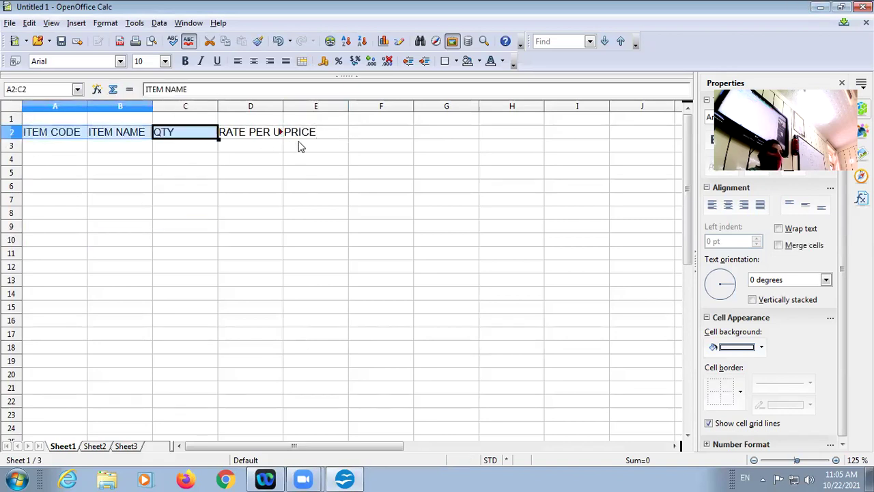
pyautogui.keyDown('shift'); pyautogui.click(309, 134); pyautogui.keyUp('shift')
pyautogui.click(254, 61)
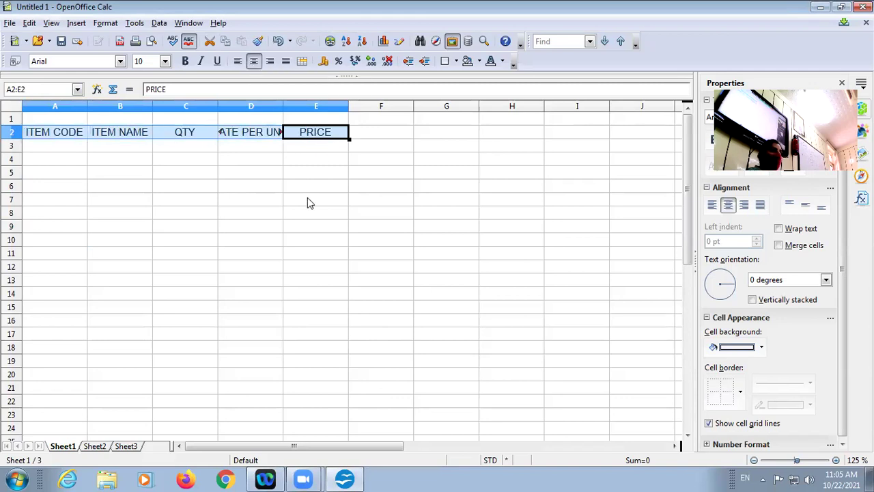
pyautogui.click(307, 203)
pyautogui.moveTo(284, 107); pyautogui.dragTo(314, 110)
# Enter the title SHOPPING BILL in cell A1 above the headings.
pyautogui.press('Up')
pyautogui.moveTo(73, 121)
pyautogui.mouseDown()
pyautogui.moveTo(224, 121)
pyautogui.moveTo(72, 121)
pyautogui.mouseUp()
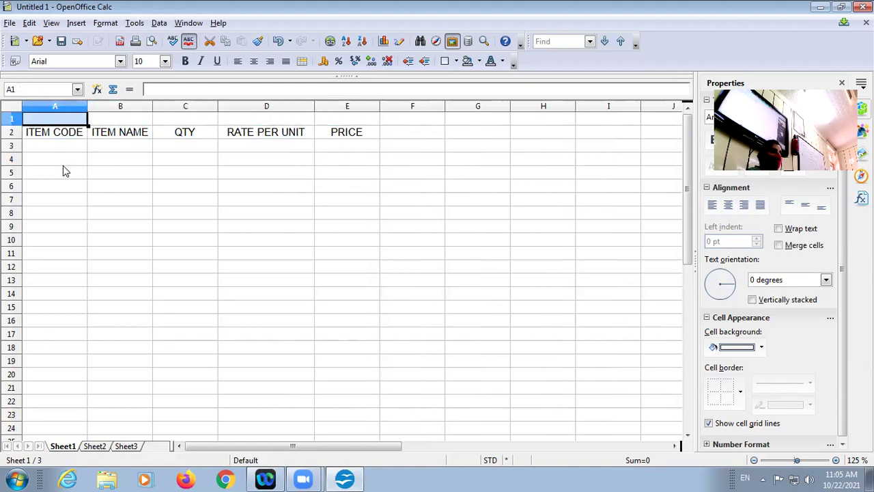
pyautogui.write('SHOPPING BOI')
pyautogui.press('Insert')
pyautogui.press('BackSpace')
pyautogui.press('BackSpace')
pyautogui.write('ILL')
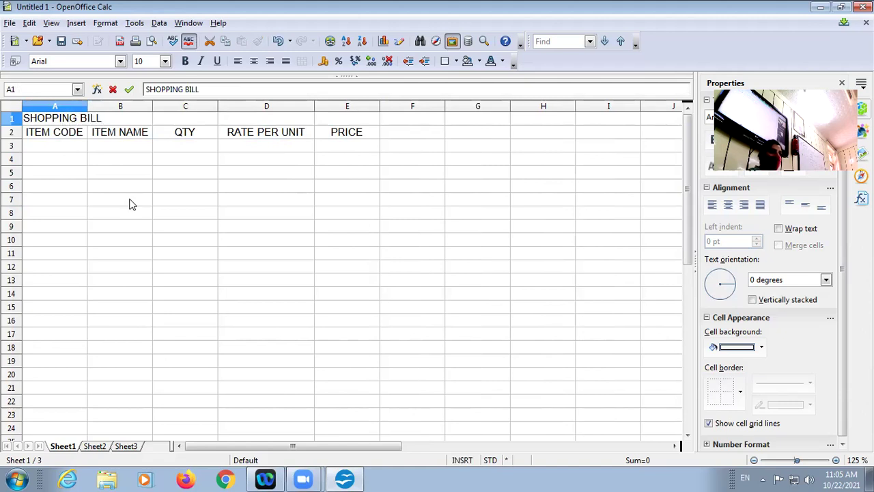
pyautogui.click(150, 228)
# Merge cells A1:E1 so the SHOPPING BILL title spans all five columns.
pyautogui.moveTo(78, 120); pyautogui.dragTo(354, 123)
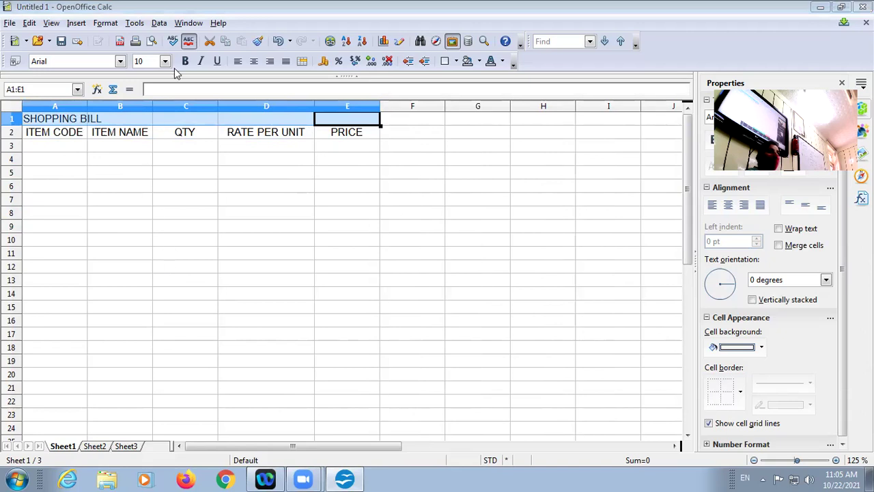
pyautogui.rightClick(246, 116)
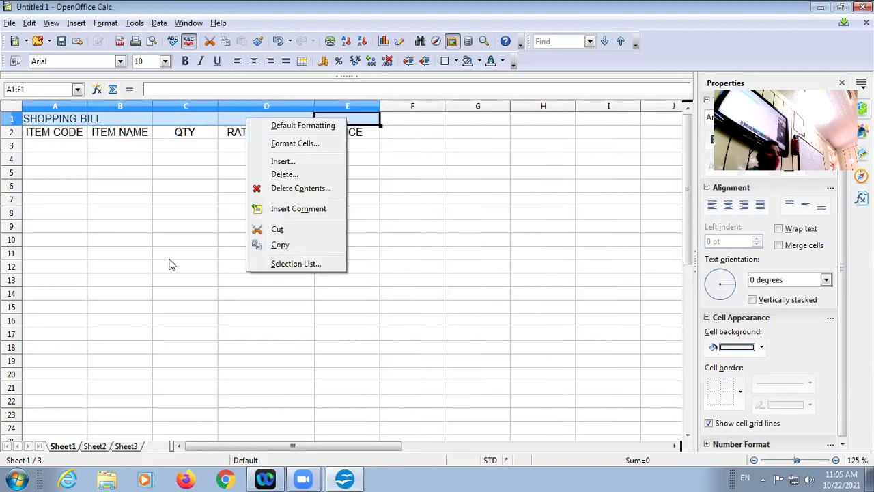
pyautogui.press('Escape')
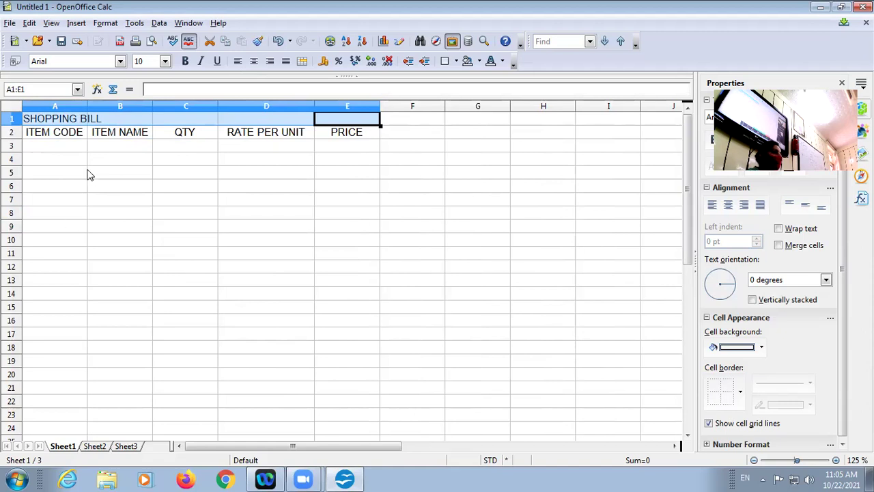
pyautogui.click(836, 459)
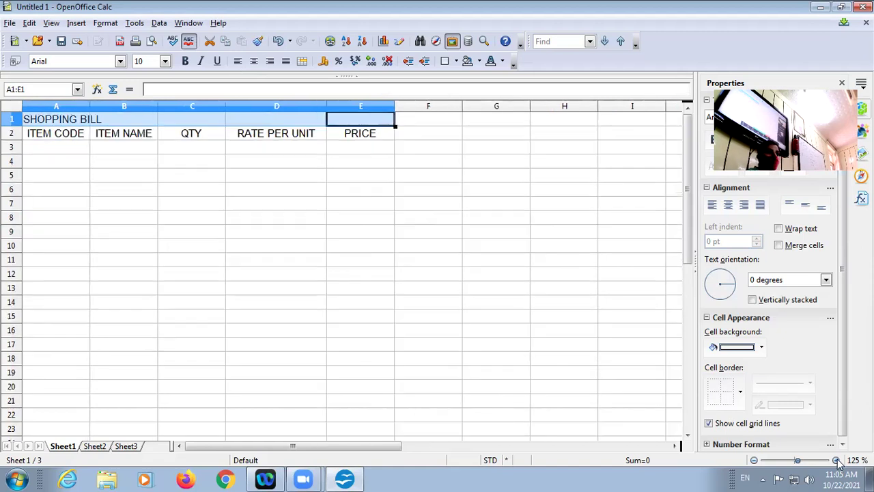
pyautogui.click(836, 461)
pyautogui.click(837, 461)
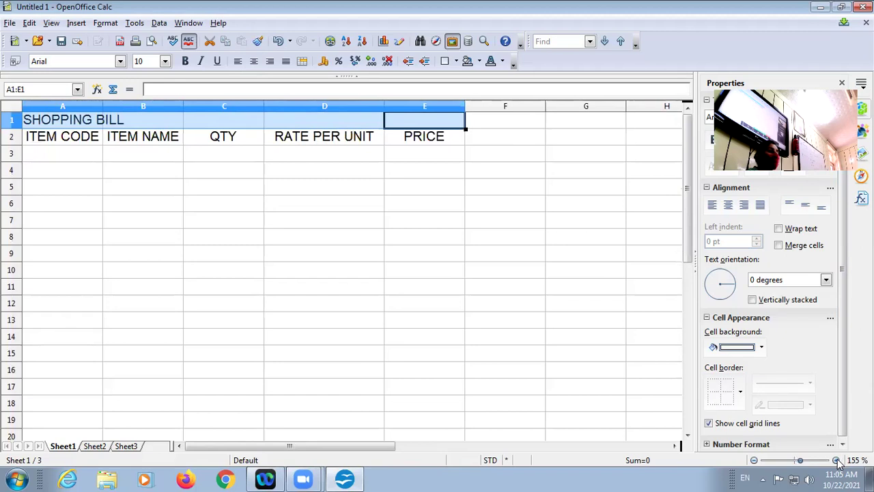
pyautogui.click(837, 460)
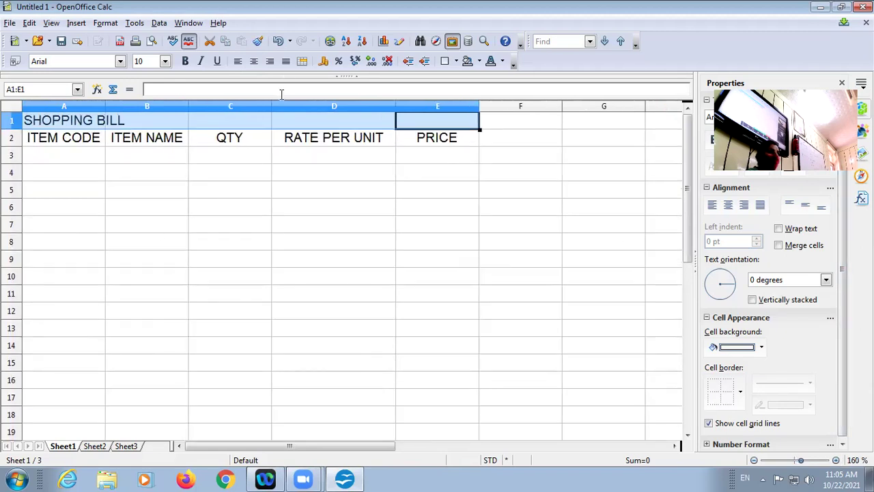
pyautogui.click(302, 64)
pyautogui.click(437, 240)
# Centre the SHOPPING BILL title horizontally in its merged cell and increase the heights of rows 1 and 2.
pyautogui.click(74, 108)
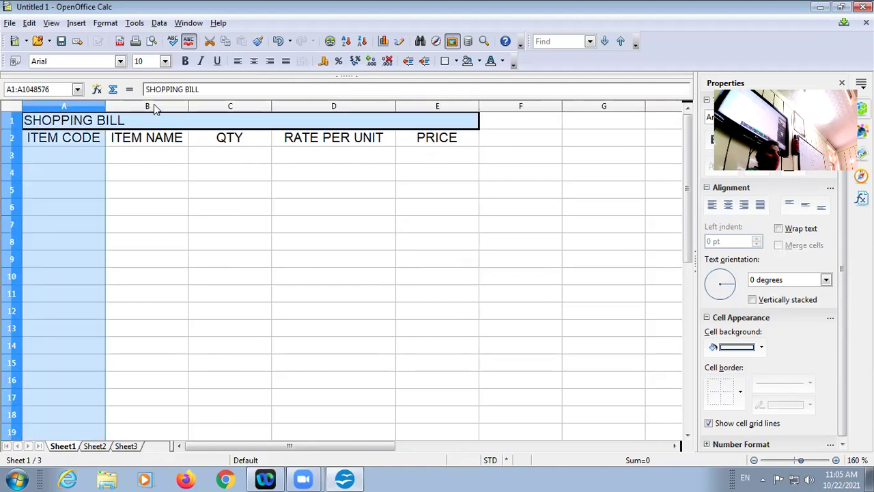
pyautogui.click(146, 189)
pyautogui.click(157, 121)
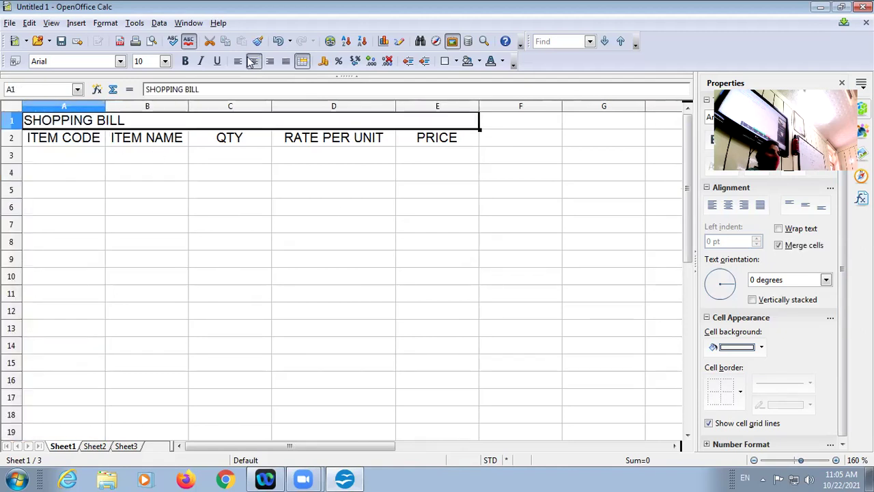
pyautogui.click(252, 62)
pyautogui.click(222, 189)
pyautogui.moveTo(15, 128); pyautogui.dragTo(13, 162)
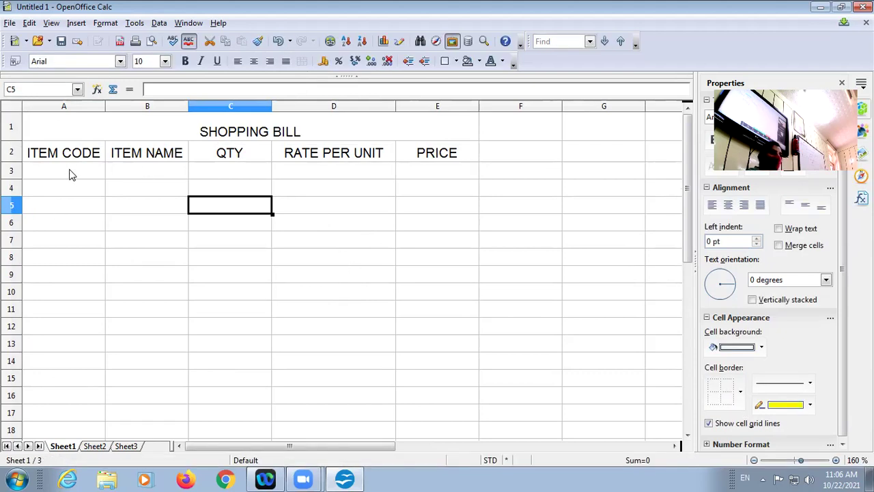
# Enter the item codes I101, I102, I103, I1o4 and I105 in cells A3 to A7.
pyautogui.click(49, 174)
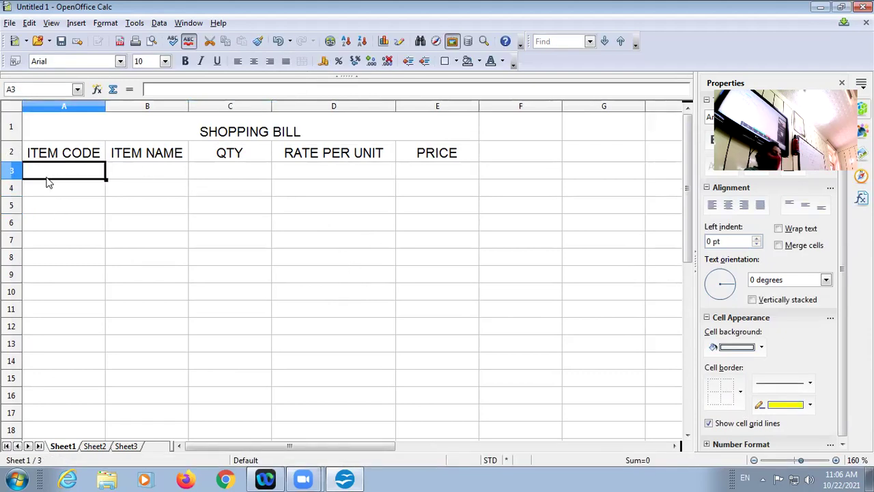
pyautogui.write('i101')
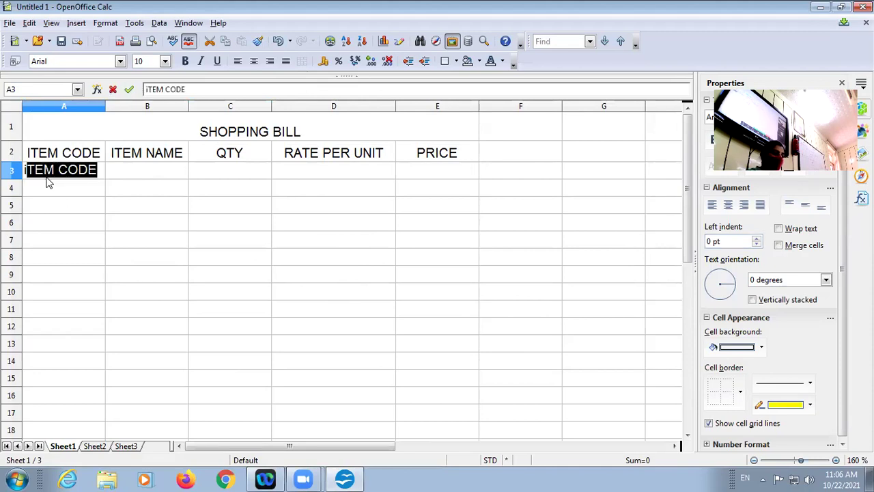
pyautogui.press('BackSpace')
pyautogui.press('BackSpace')
pyautogui.press('BackSpace')
pyautogui.press('BackSpace')
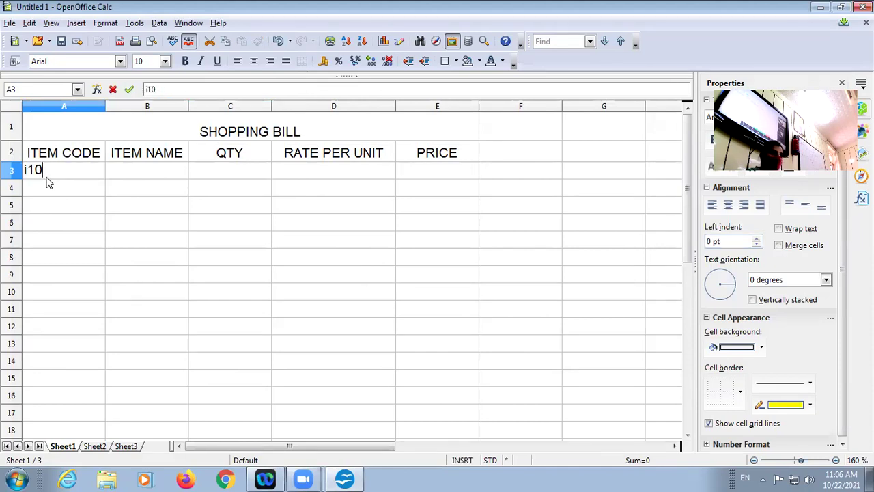
pyautogui.write('I101')
pyautogui.press('Return')
pyautogui.write('I102')
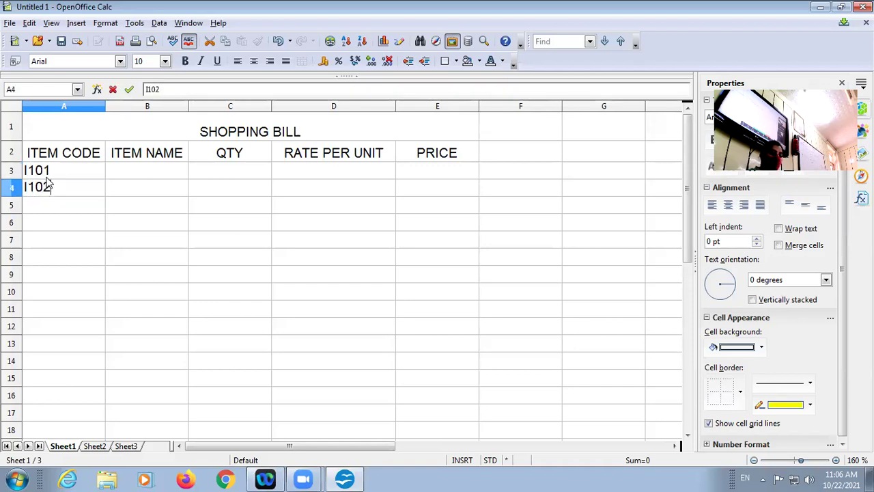
pyautogui.press('Return')
pyautogui.write('I103')
pyautogui.press('Return')
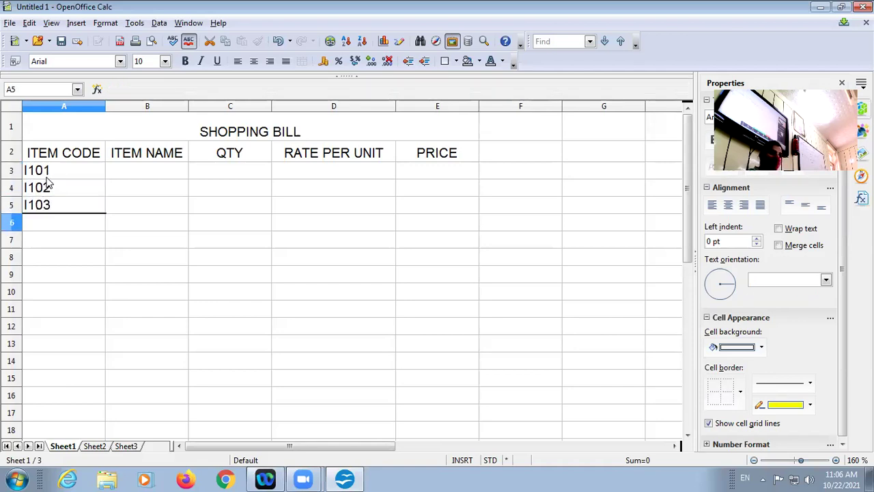
pyautogui.write('I1o4')
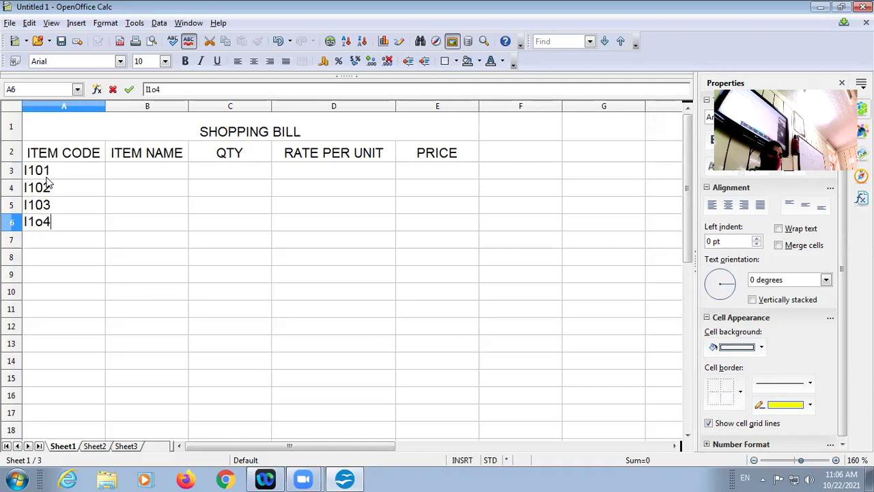
pyautogui.press('Return')
pyautogui.write('I105')
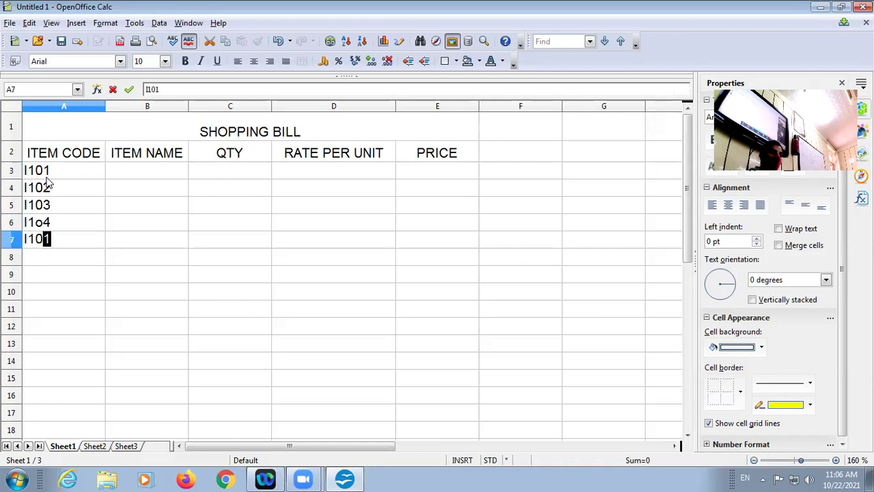
# Centre the contents of the item rows in the range A3:E7.
pyautogui.moveTo(77, 173); pyautogui.dragTo(431, 239)
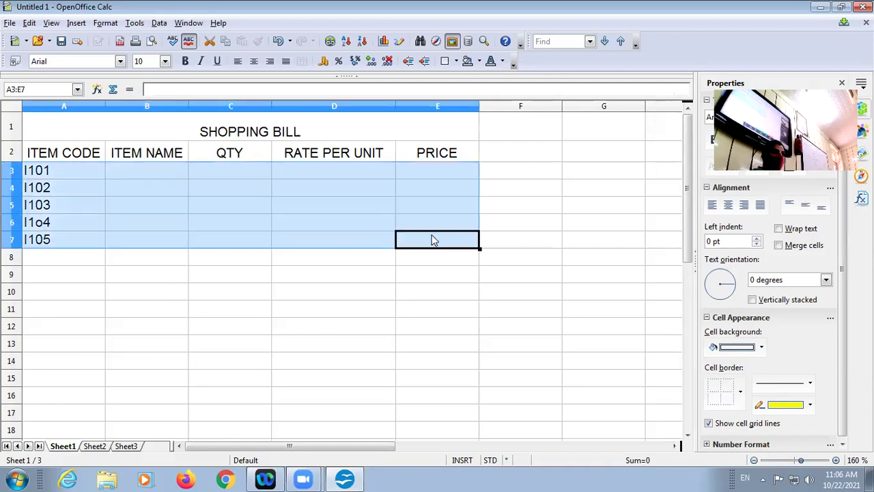
pyautogui.click(253, 61)
pyautogui.click(127, 307)
# Enter the item names PEN, PENCIL, ERASER, SCALE and SHARPNER in cells B3 to B7.
pyautogui.click(132, 174)
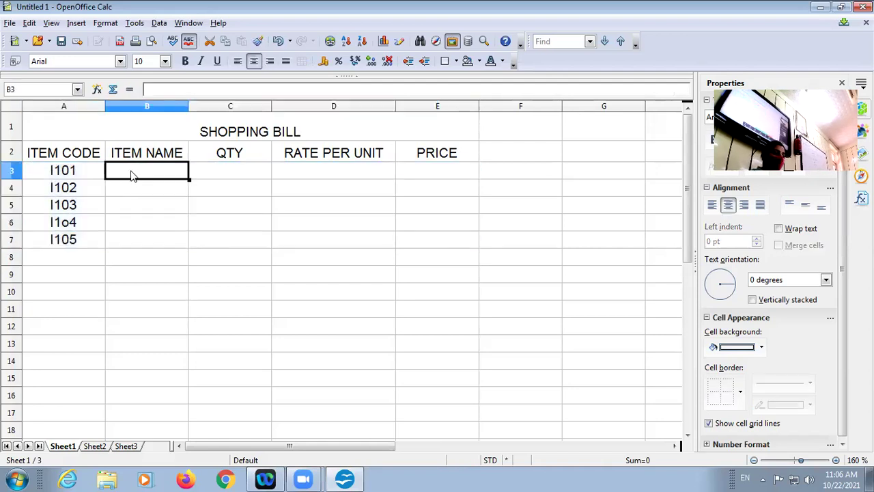
pyautogui.write('PEN')
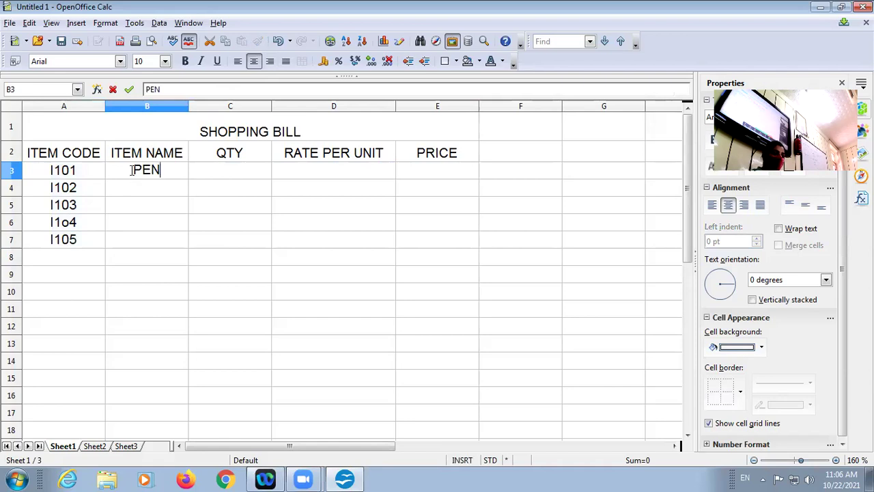
pyautogui.press('Return')
pyautogui.write('PENCIL')
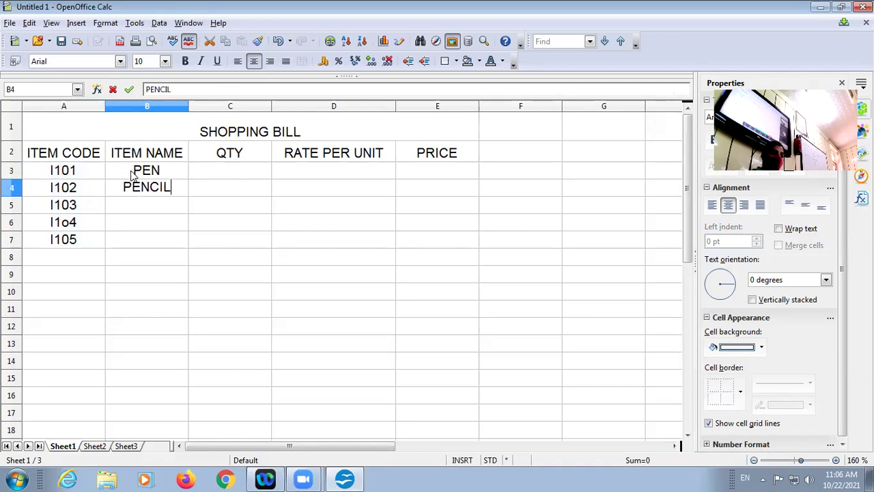
pyautogui.press('Return')
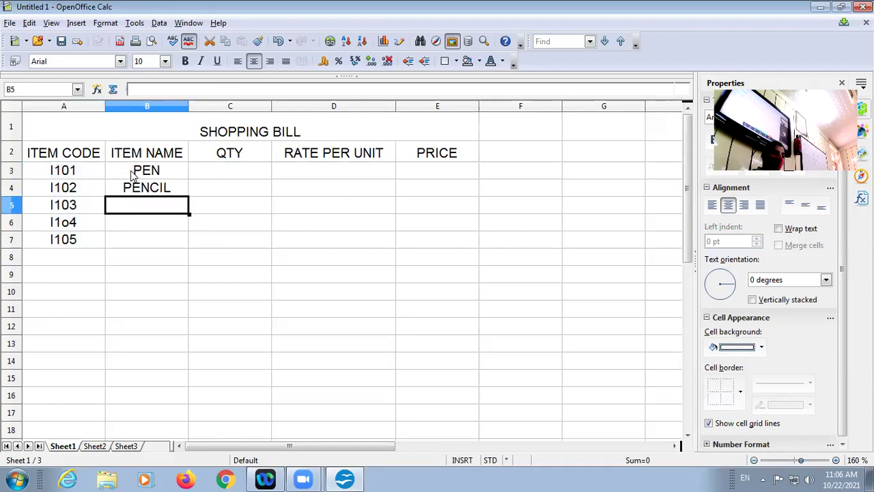
pyautogui.write('ERASER')
pyautogui.press('Return')
pyautogui.write('S')
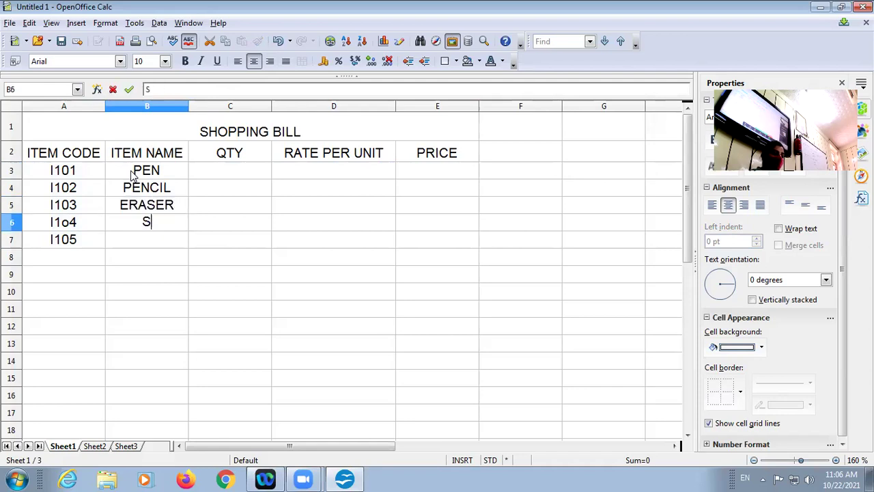
pyautogui.write('CALE')
pyautogui.press('Return')
pyautogui.write('SH')
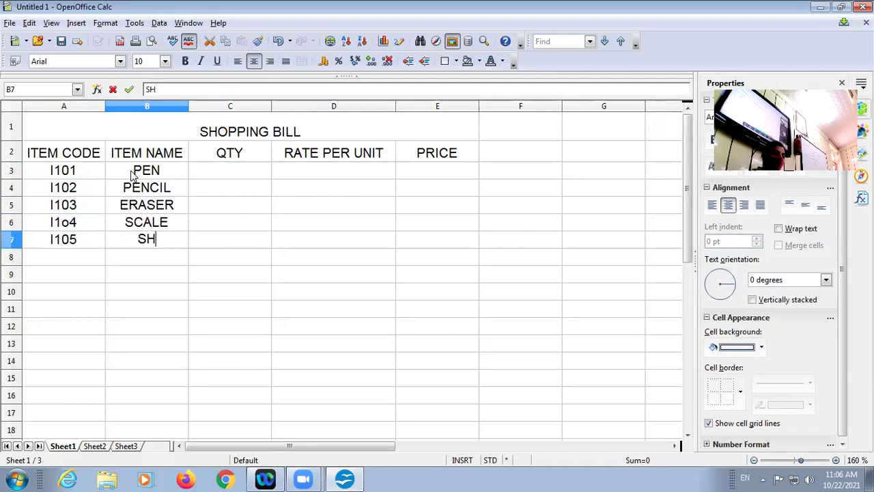
pyautogui.write('ARPNER')
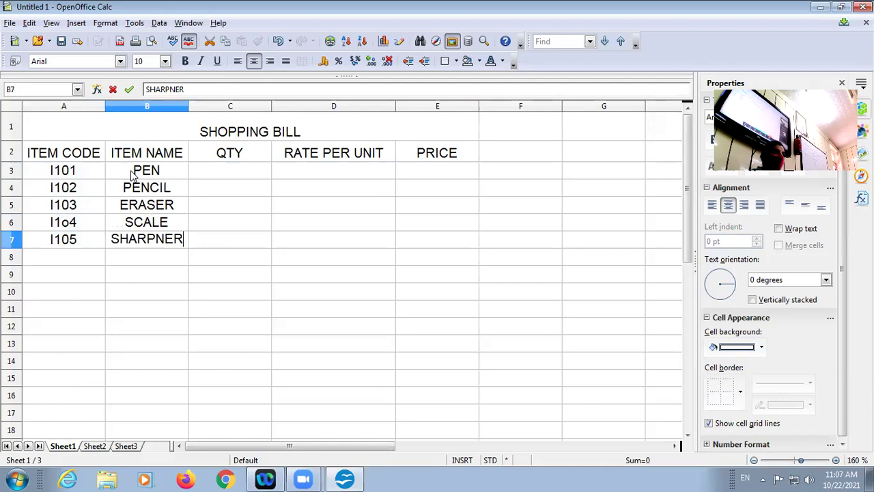
# Enter the quantities 10, 20, 10, 15 and 20 in cells C3 to C7.
pyautogui.click(195, 169)
pyautogui.write('10')
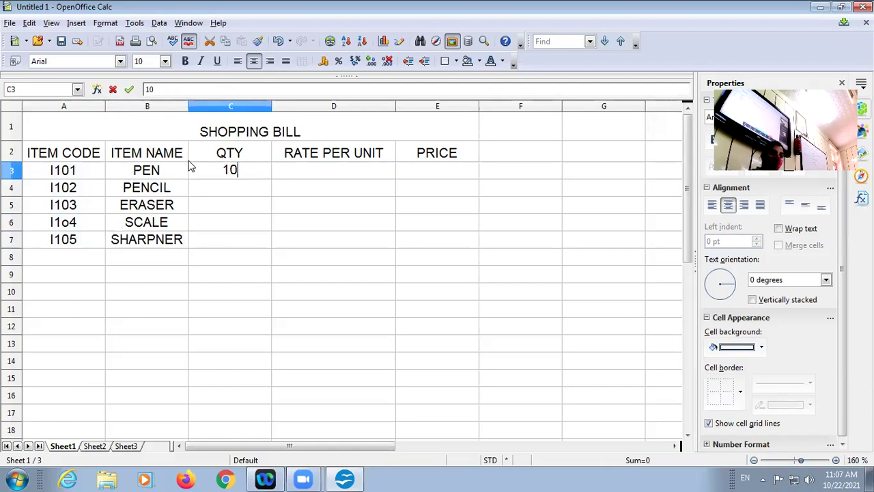
pyautogui.press('Return')
pyautogui.write('20')
pyautogui.press('Return')
pyautogui.write('10')
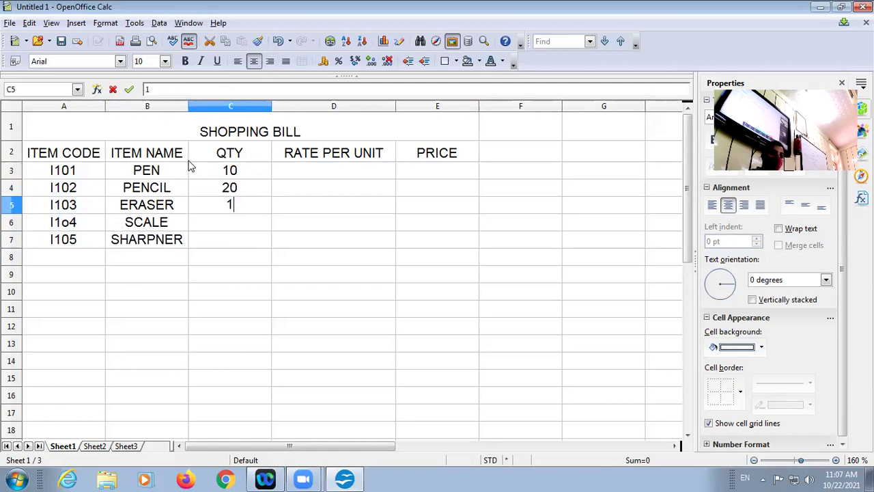
pyautogui.press('Return')
pyautogui.write('15020')
pyautogui.press('BackSpace')
pyautogui.press('BackSpace')
pyautogui.press('BackSpace')
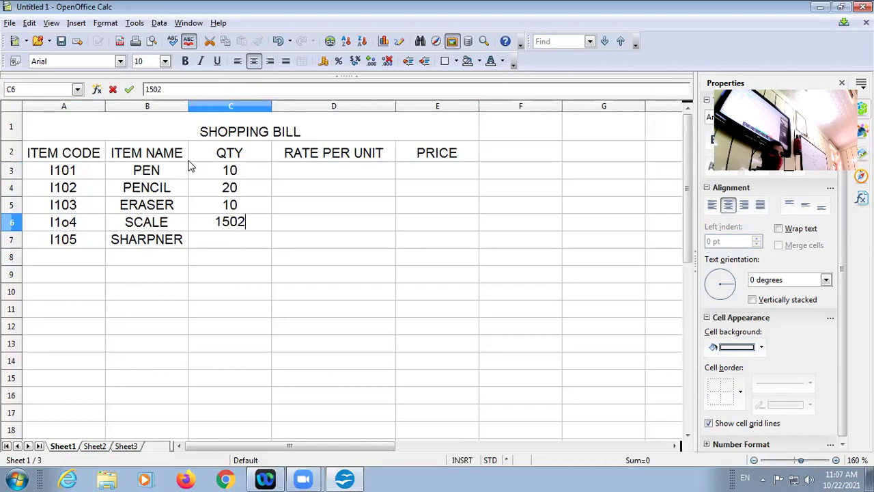
pyautogui.press('Return')
pyautogui.write('20')
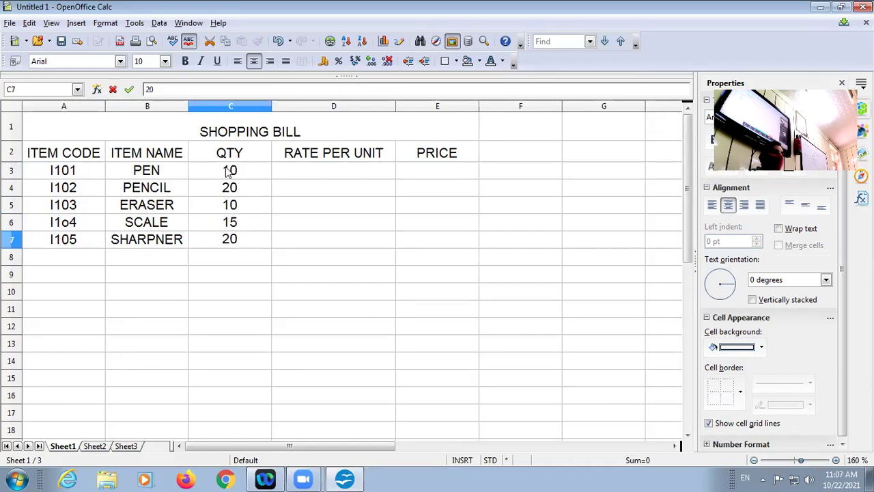
# Enter the PEN rate of 5 in D3 and calculate its price in E3 with the formula =c3*d3.
pyautogui.click(314, 174)
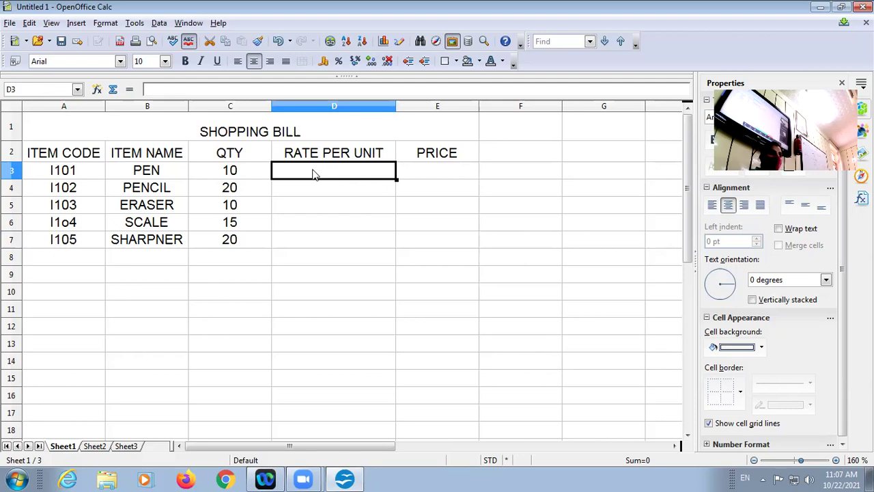
pyautogui.write('5')
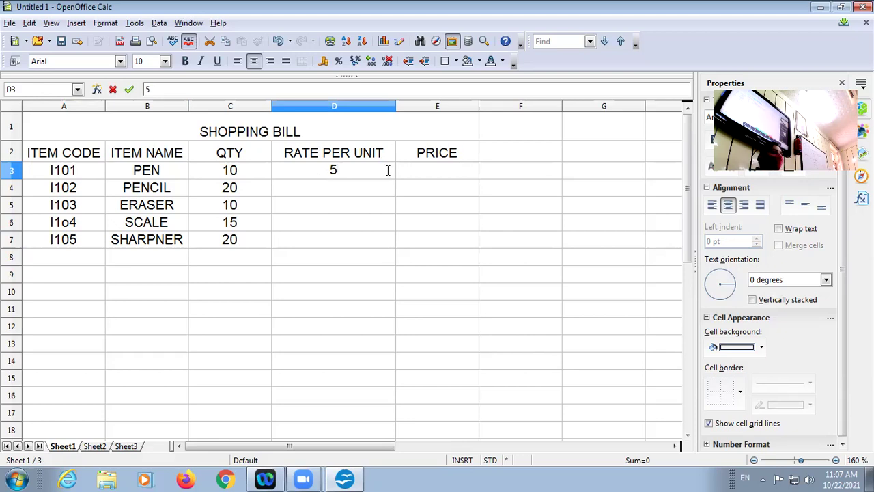
pyautogui.click(424, 176)
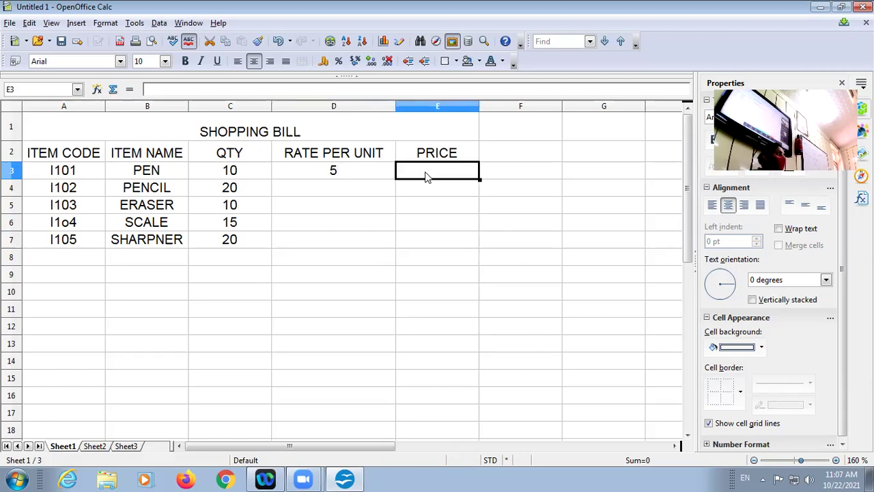
pyautogui.write('=')
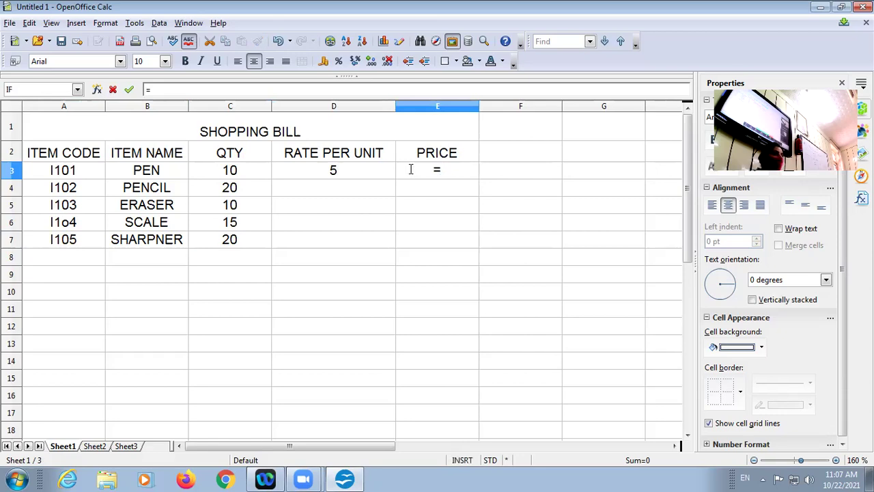
pyautogui.write('c3*')
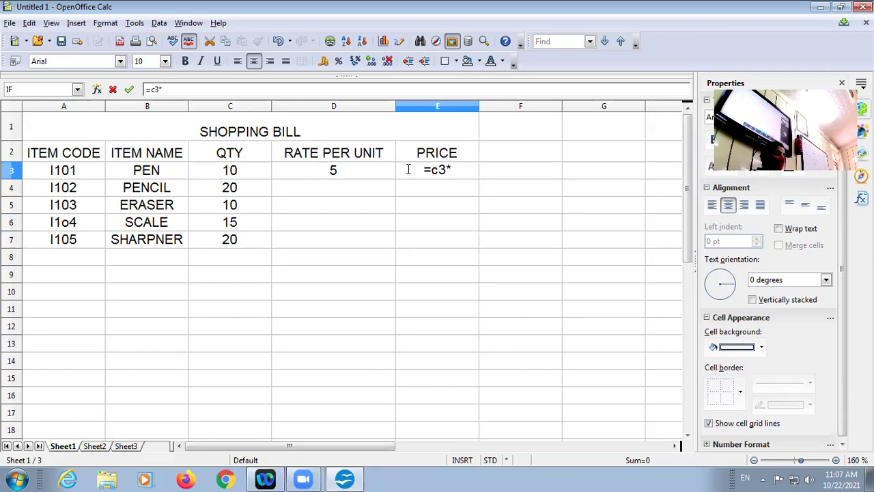
pyautogui.write('d3')
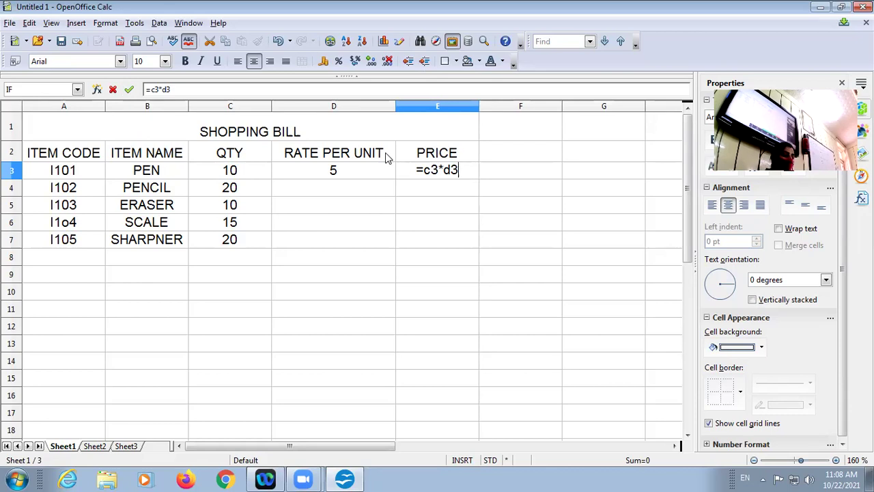
pyautogui.press('Return')
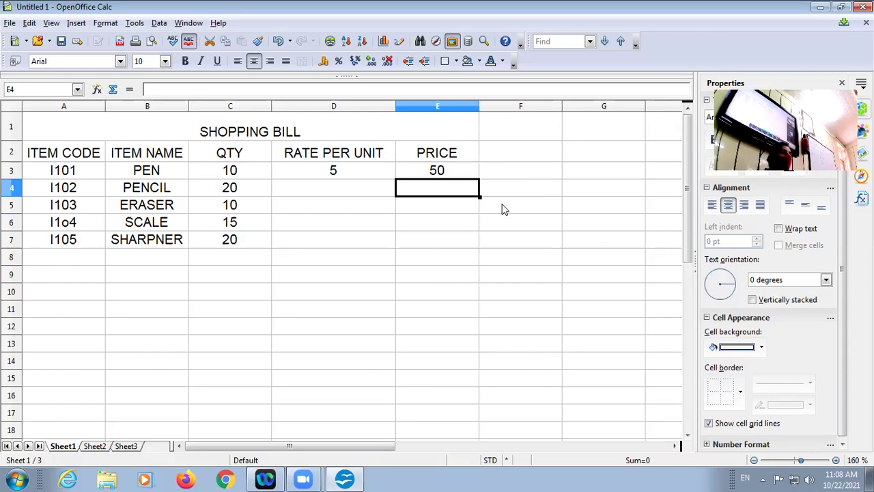
# Enter the rates per unit 10, 5, 15 and 12 in cells D4 to D7.
pyautogui.click(450, 177)
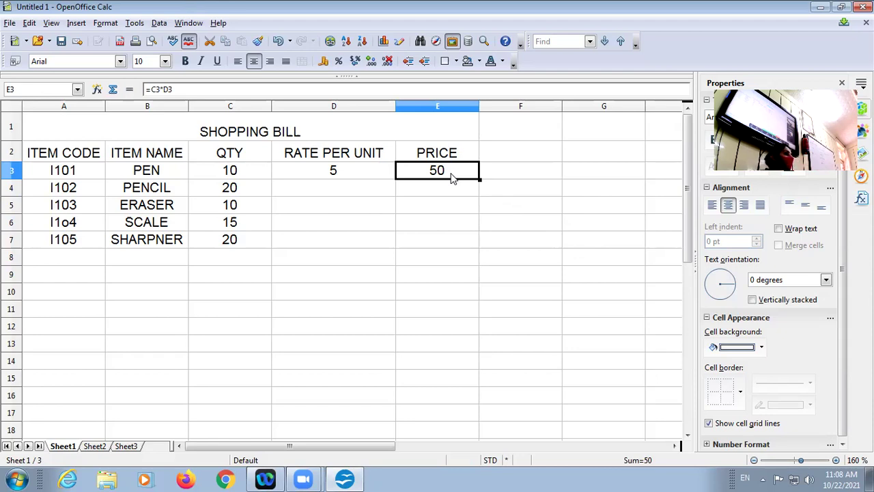
pyautogui.click(328, 197)
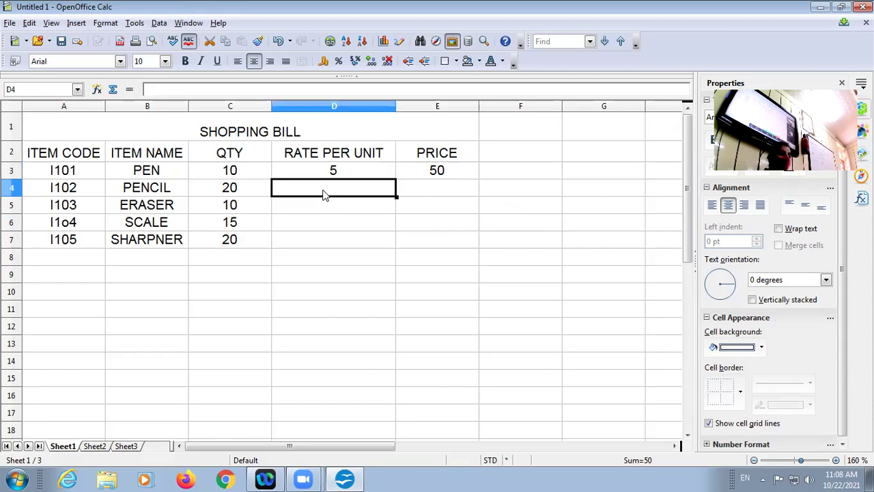
pyautogui.write('10')
pyautogui.press('Return')
pyautogui.write('5')
pyautogui.press('Return')
pyautogui.write('15')
pyautogui.press('Return')
pyautogui.write('12')
# Fill the price formula from E3 down through E7.
pyautogui.click(421, 178)
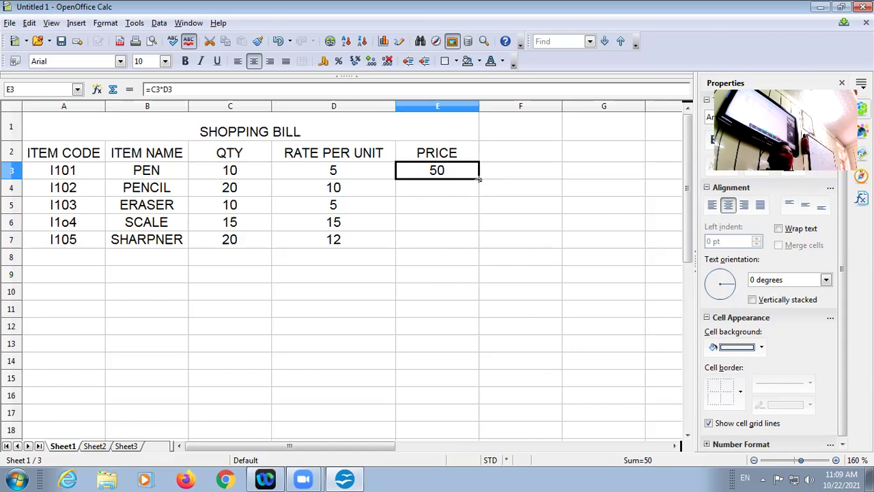
pyautogui.moveTo(480, 179); pyautogui.dragTo(470, 235)
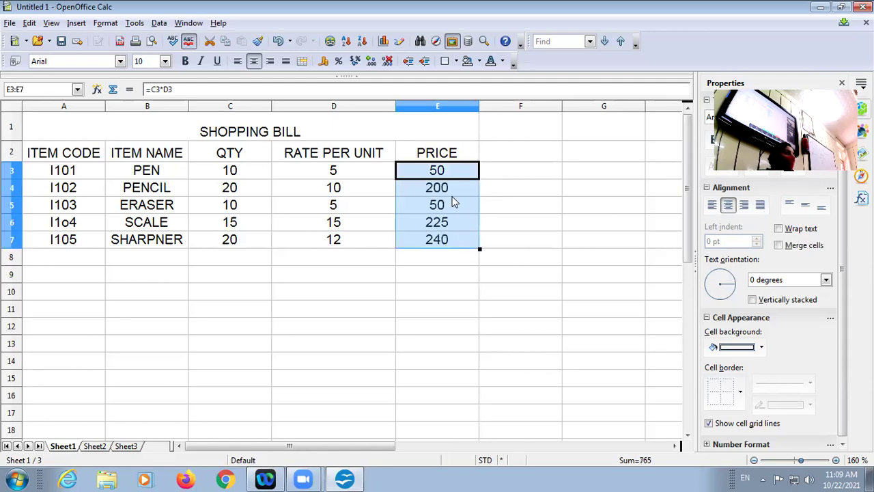
pyautogui.click(508, 203)
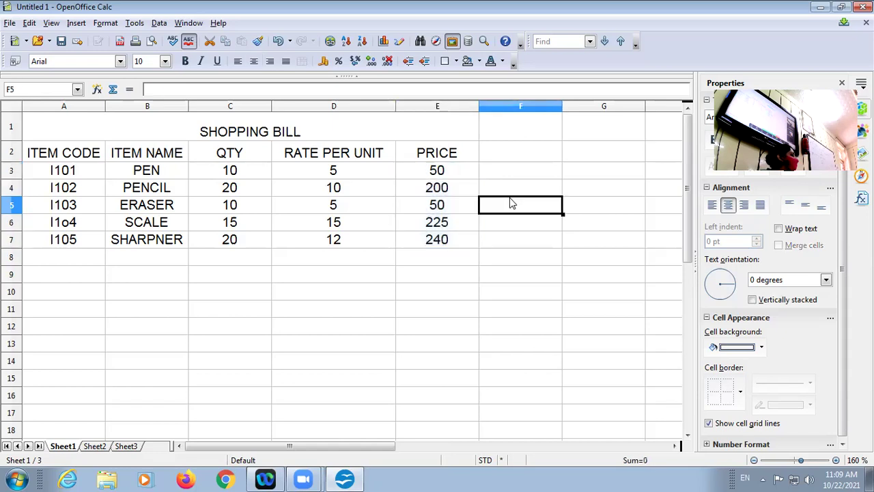
# Compare the price formulas in cells E3 and E4 to examine how the cell references adjust.
pyautogui.click(461, 172)
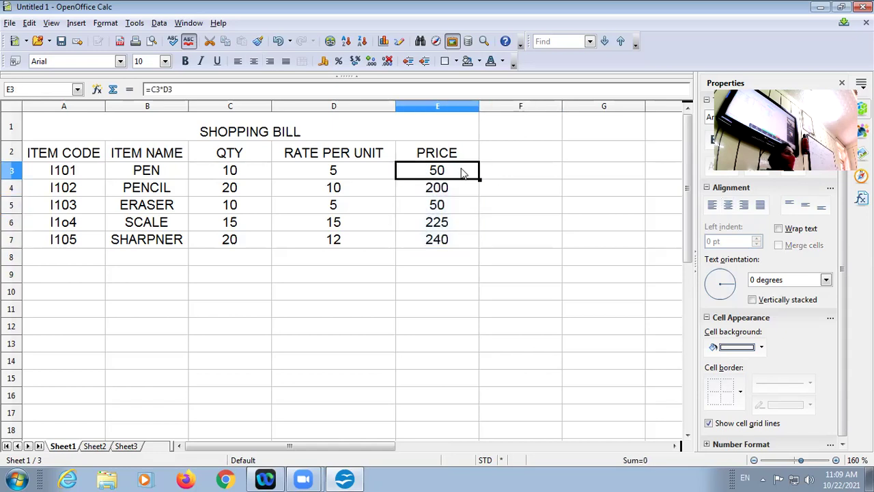
pyautogui.click(424, 194)
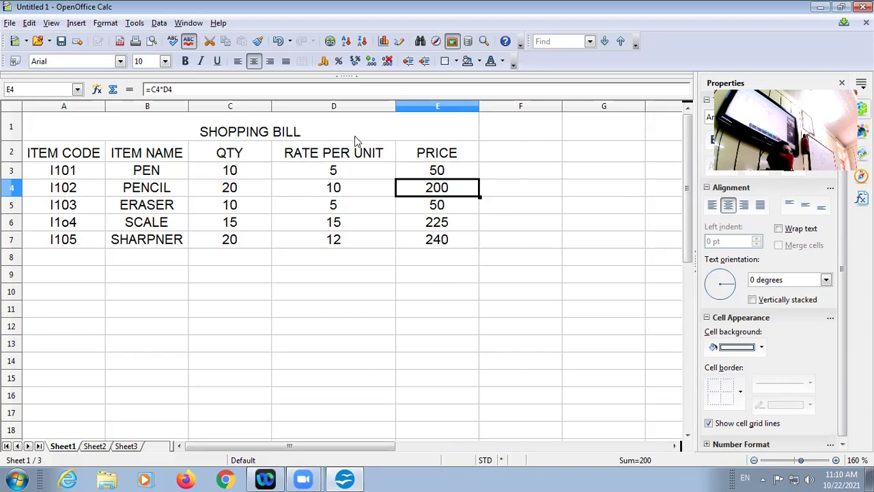
pyautogui.click(427, 172)
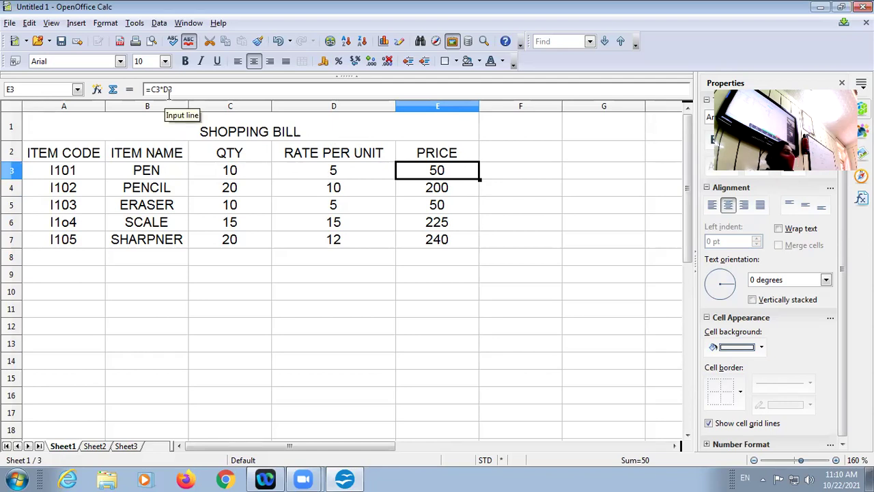
pyautogui.click(417, 191)
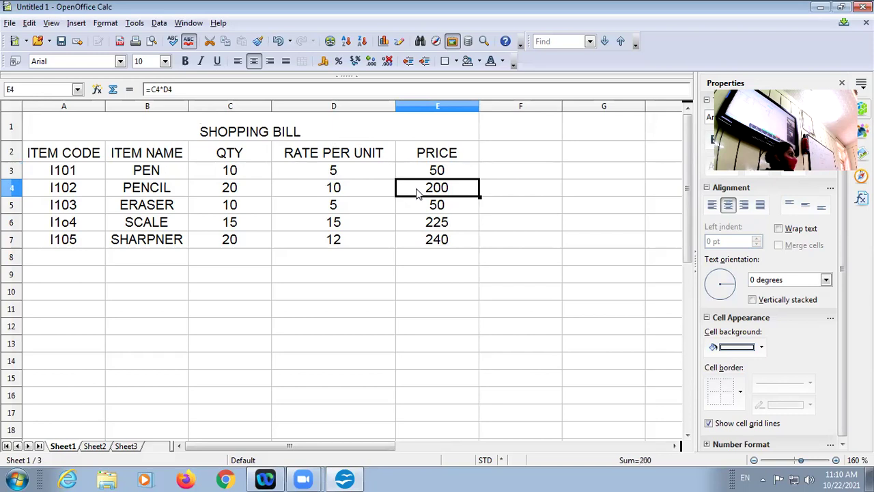
pyautogui.click(408, 173)
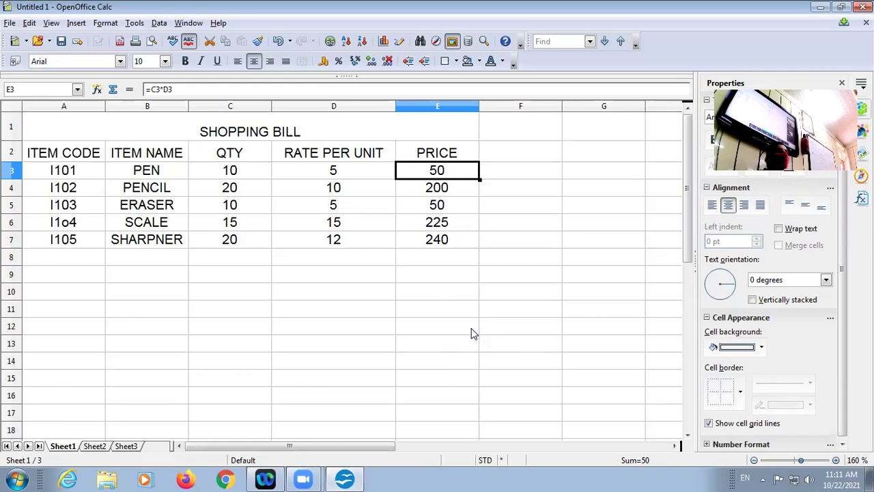
# Apply borders around and between all cells of the bill in the range A1:E7.
pyautogui.moveTo(116, 126); pyautogui.dragTo(279, 240)
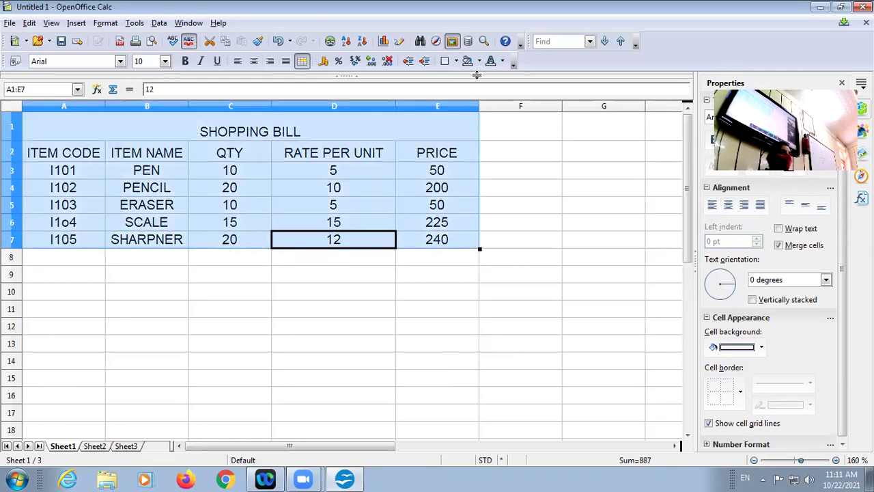
pyautogui.click(457, 61)
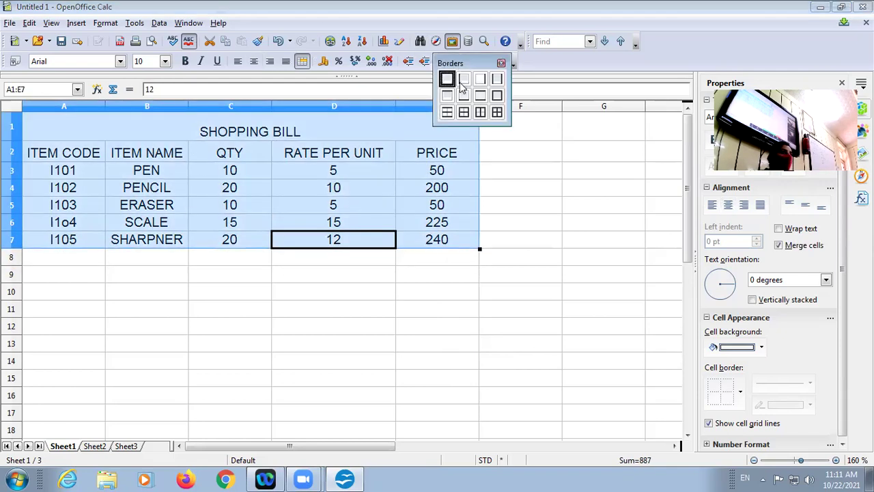
pyautogui.click(496, 113)
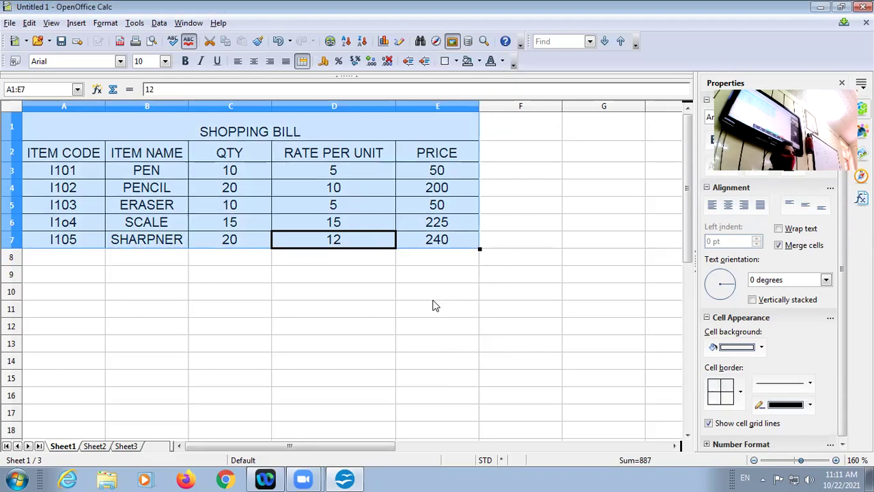
pyautogui.click(498, 61)
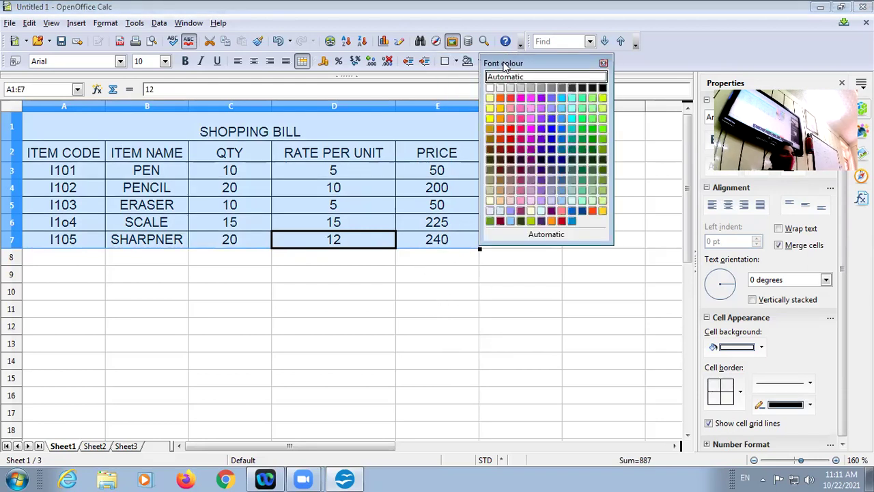
pyautogui.click(479, 62)
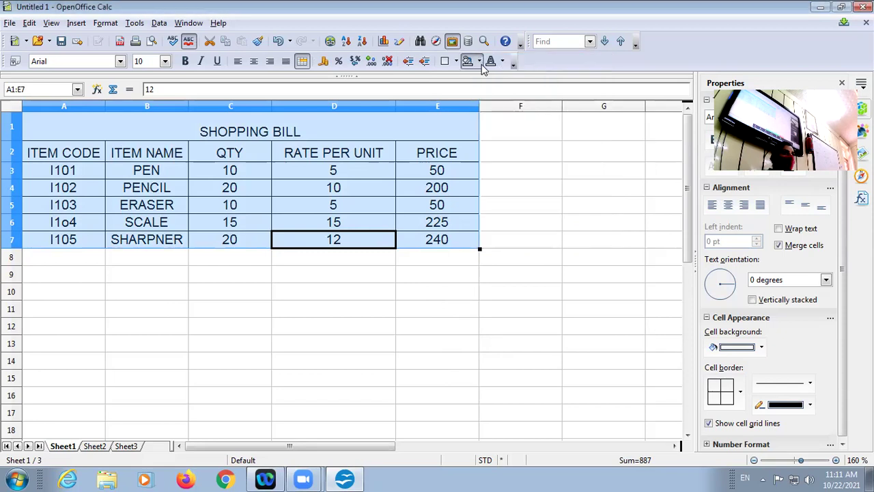
pyautogui.click(480, 60)
pyautogui.click(371, 336)
pyautogui.click(244, 318)
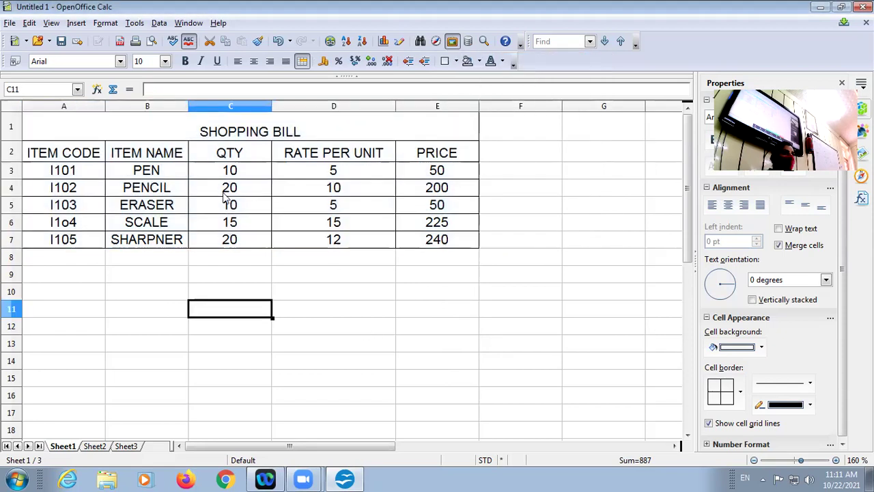
# Fill the merged SHOPPING BILL title cell with the Sky blue 1 background colour.
pyautogui.click(236, 134)
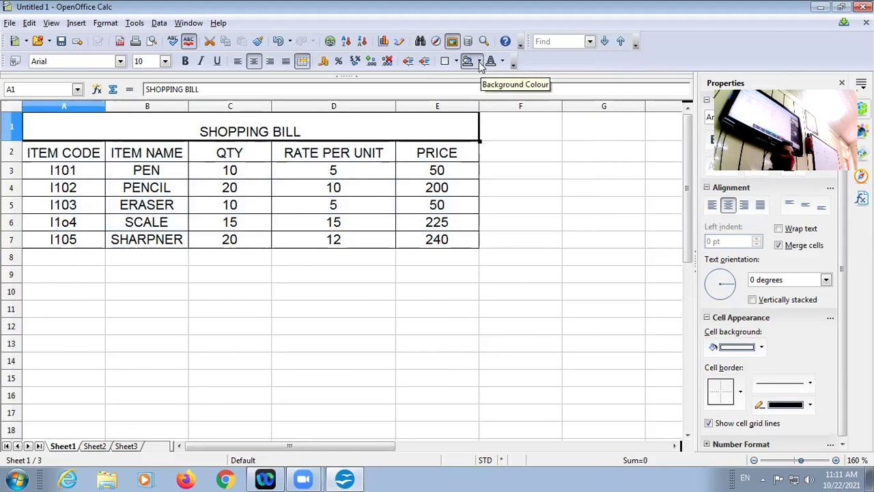
pyautogui.click(480, 62)
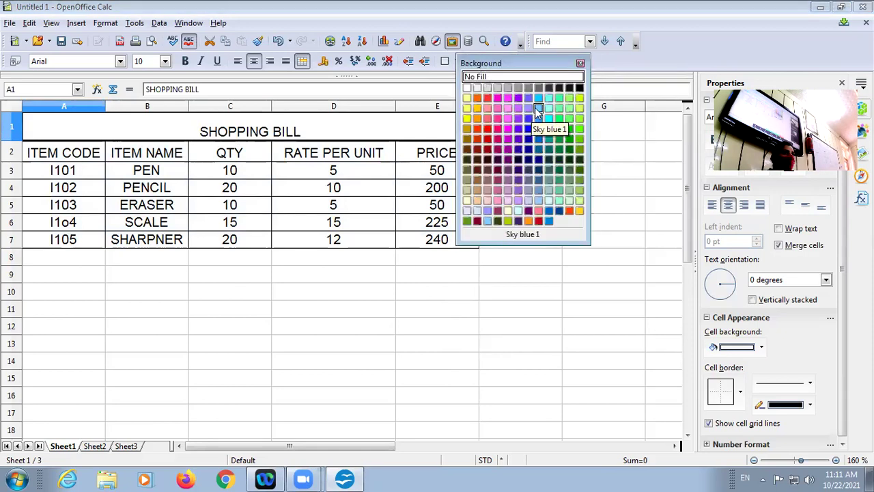
pyautogui.click(535, 107)
# Fill the column heading cells A2:E2 with a golden yellow background colour.
pyautogui.click(65, 155)
pyautogui.moveTo(173, 150); pyautogui.dragTo(440, 152)
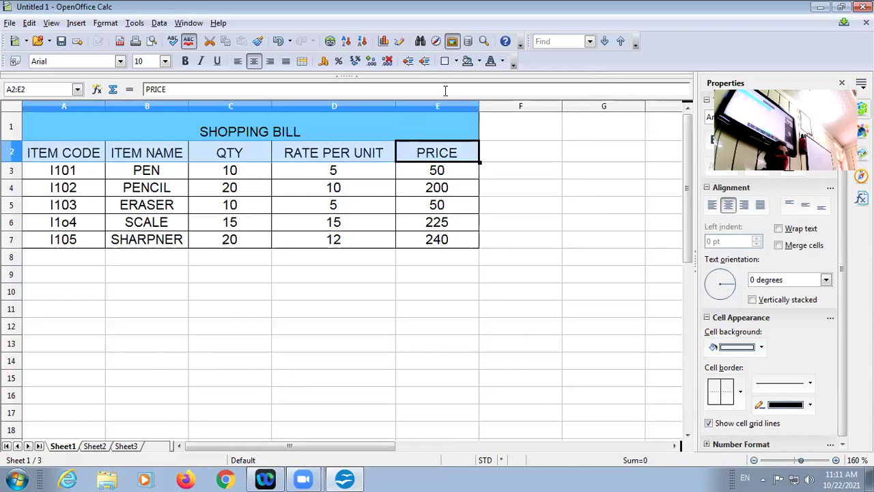
pyautogui.click(511, 152)
pyautogui.moveTo(96, 154); pyautogui.dragTo(444, 153)
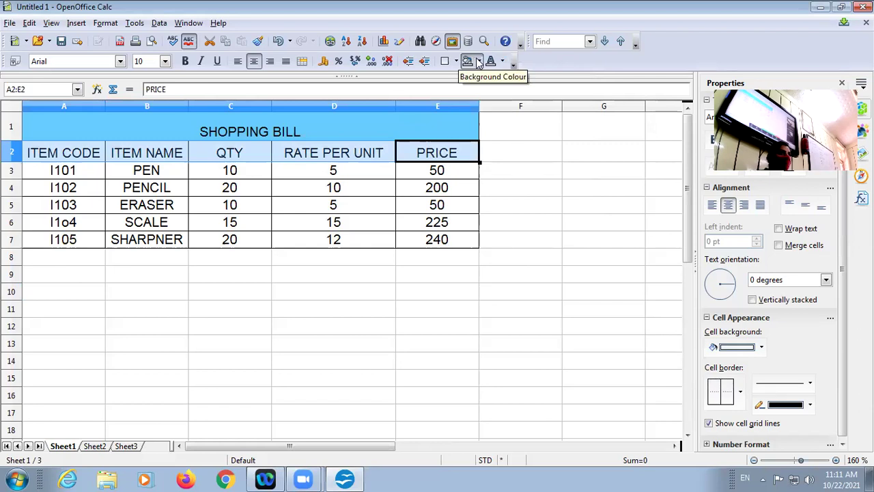
pyautogui.click(479, 62)
pyautogui.click(502, 127)
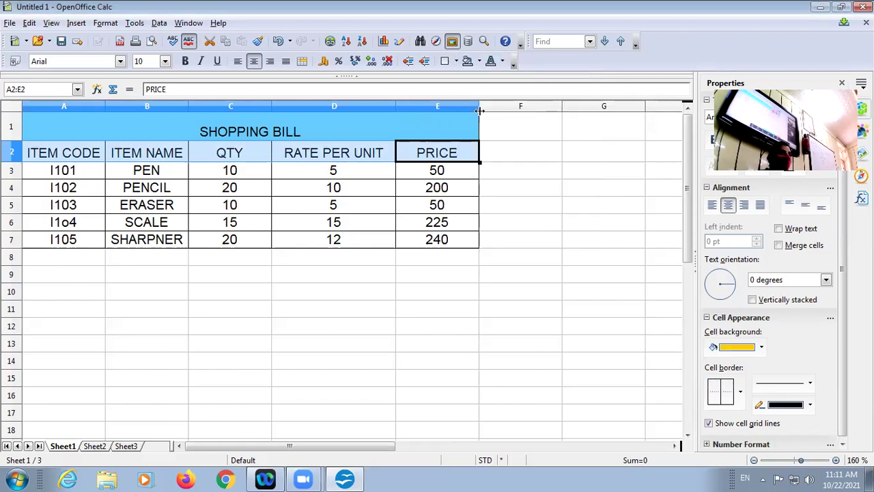
pyautogui.click(268, 321)
# Fill the item data cells A3:D7 with a pink background colour.
pyautogui.moveTo(92, 175); pyautogui.dragTo(361, 236)
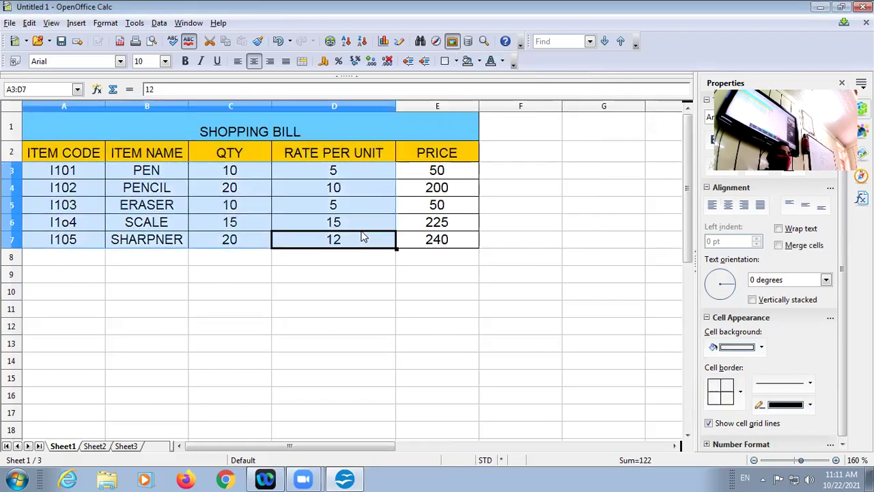
pyautogui.click(480, 61)
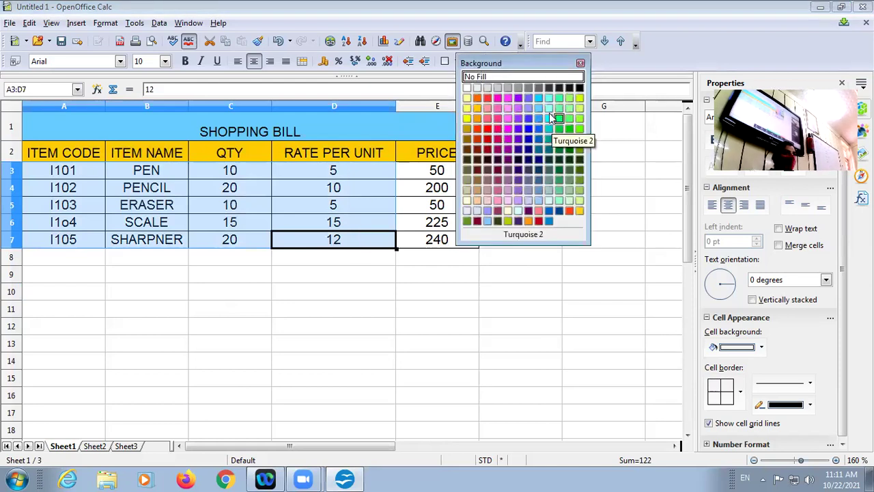
pyautogui.click(507, 116)
pyautogui.click(339, 295)
# Fill the price cells E3:E7 with the Green 10 background colour.
pyautogui.moveTo(430, 176); pyautogui.dragTo(432, 242)
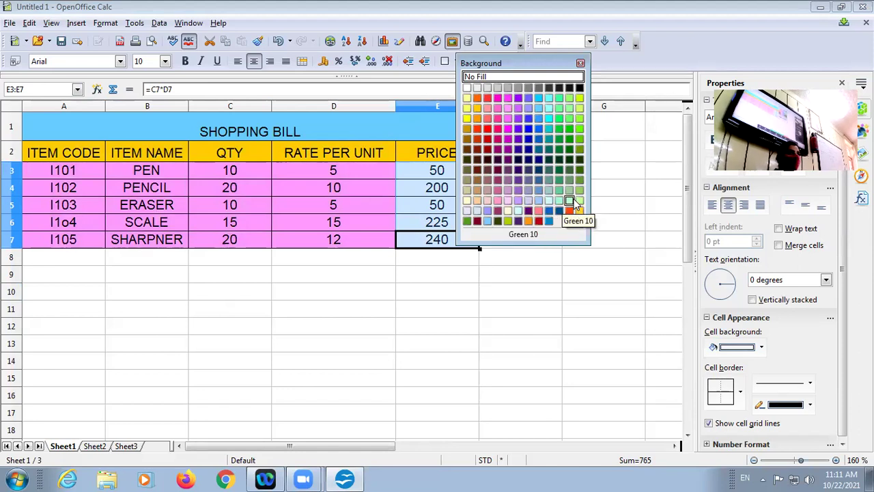
pyautogui.click(571, 202)
pyautogui.click(520, 205)
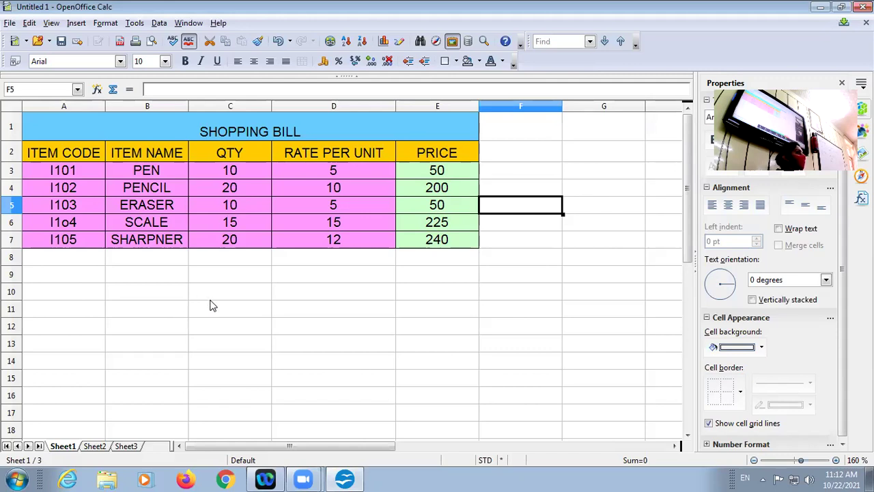
# Enter the label AMOUNT in cell D8, centre it and fill the cell with a dark green background colour.
pyautogui.click(357, 259)
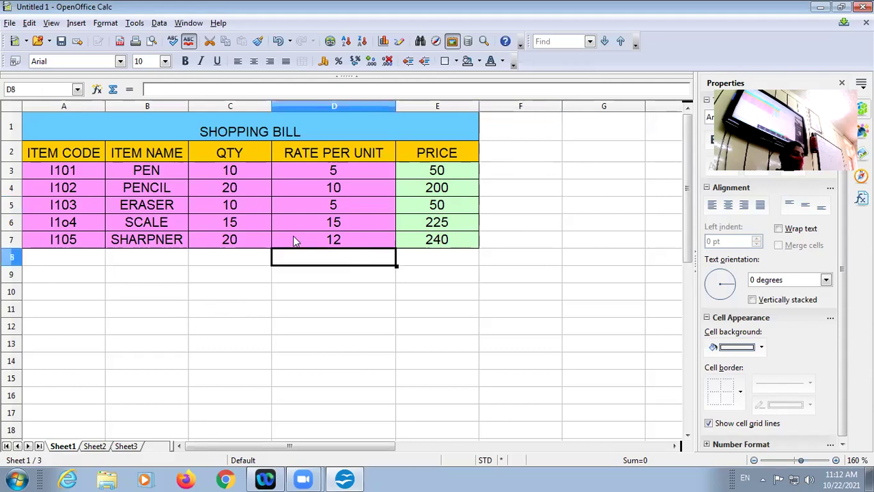
pyautogui.write('AMOUNT')
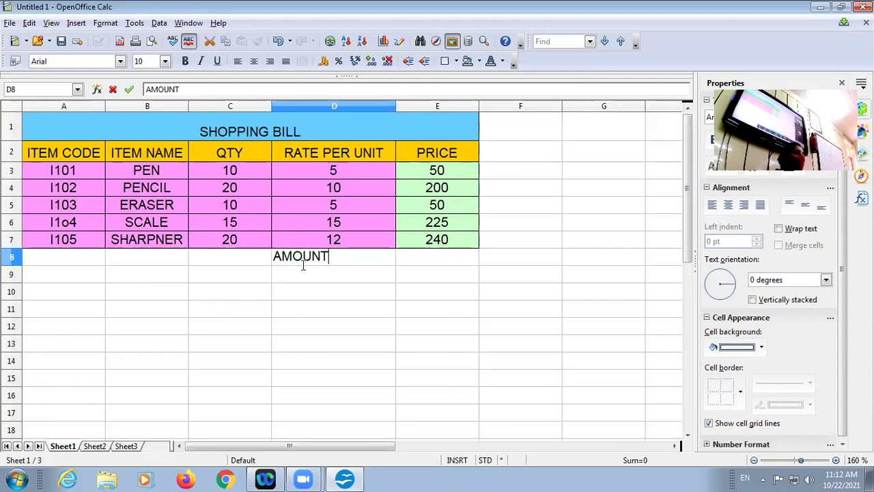
pyautogui.click(311, 291)
pyautogui.click(311, 258)
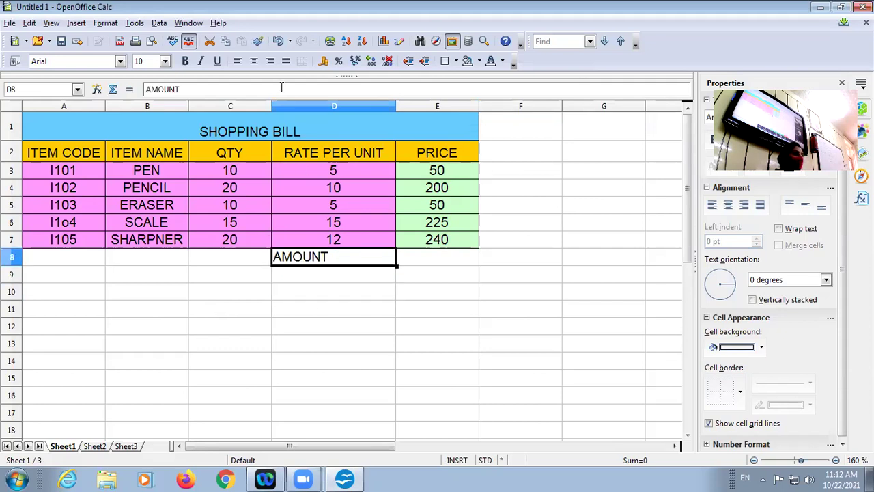
pyautogui.click(254, 61)
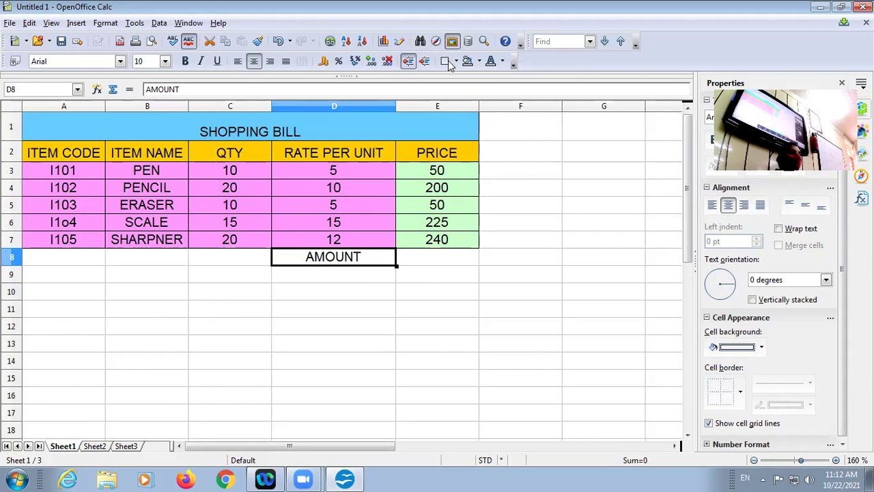
pyautogui.click(479, 63)
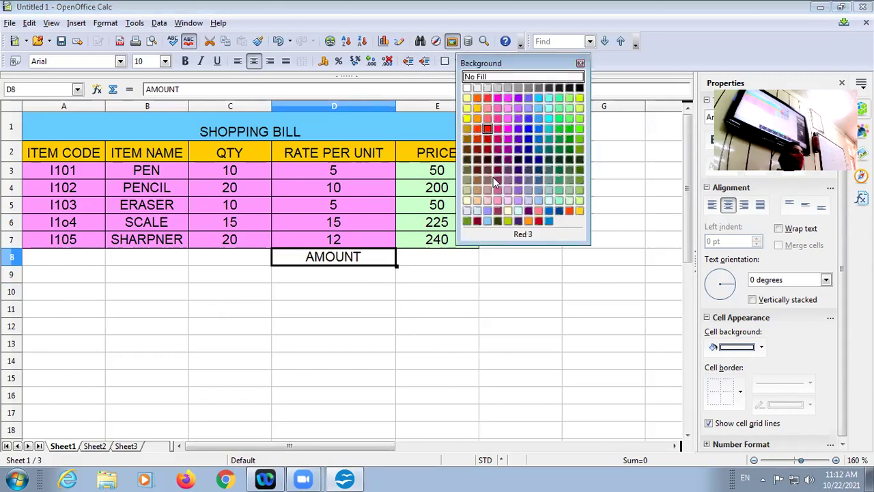
pyautogui.click(467, 220)
# Enter the formula =e3+e4+e5+e6+e7 in cell E8 to total the item prices.
pyautogui.click(430, 258)
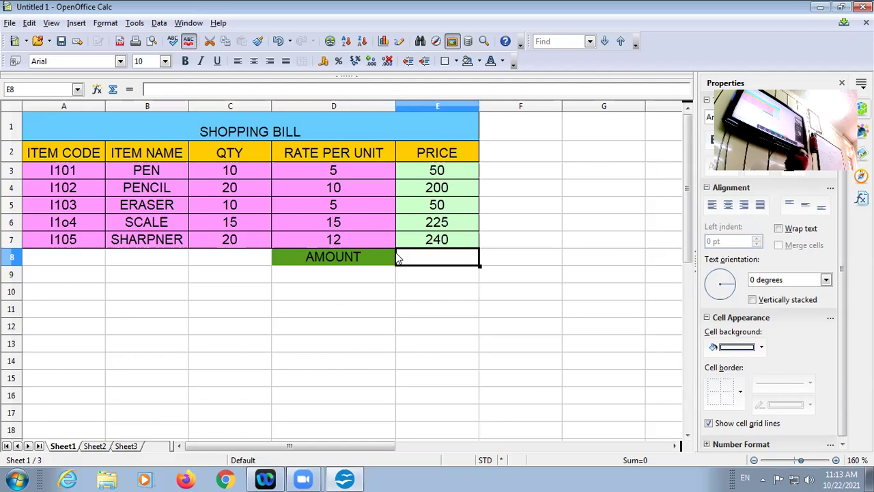
pyautogui.write('=')
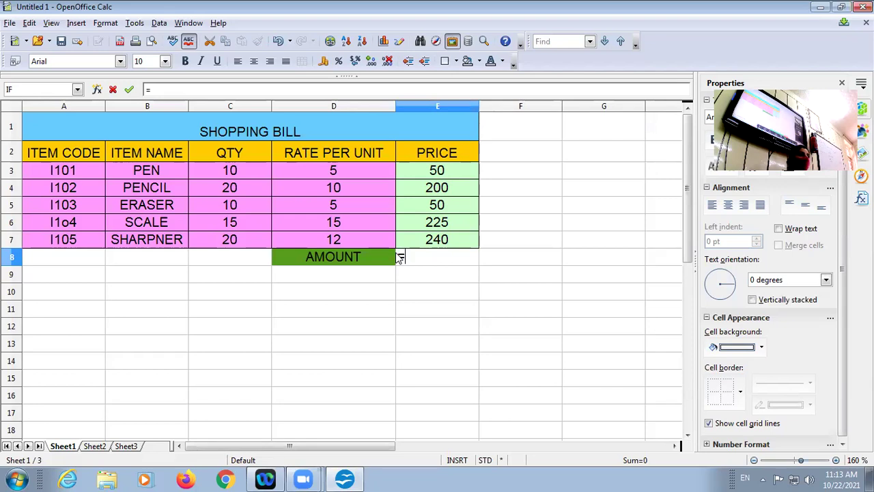
pyautogui.write('e3')
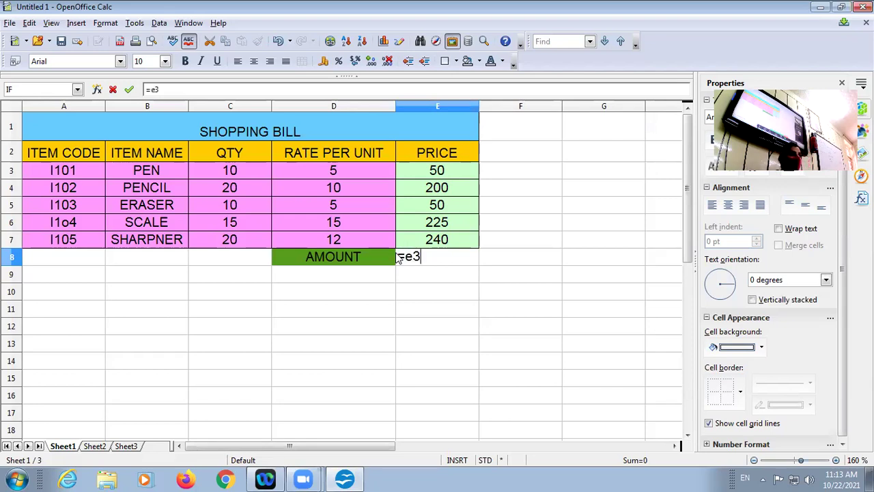
pyautogui.write('+e4+e5+e6+e7')
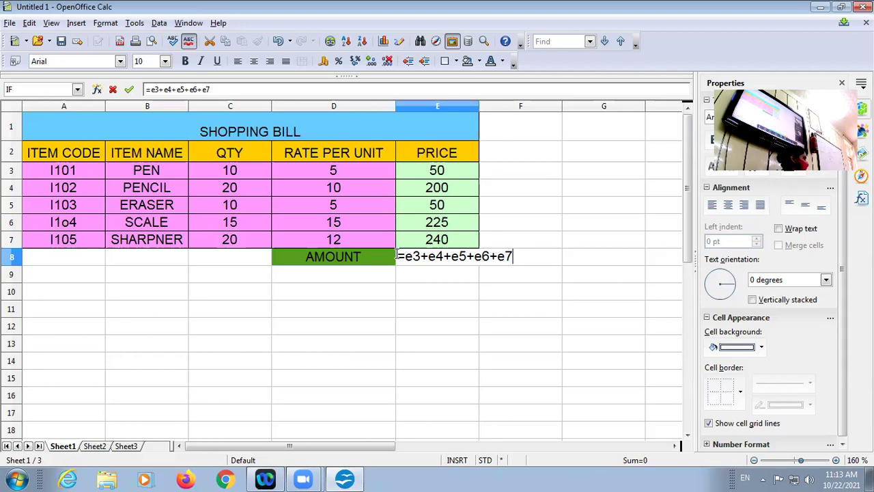
pyautogui.press('Return')
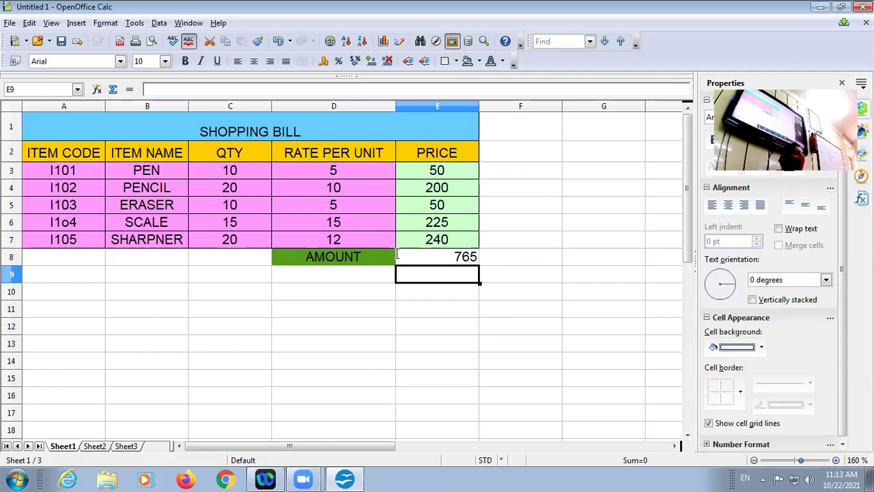
# Enter the formula =sum(e3:e7) in cell F8 and compare it with the addition formula in E8.
pyautogui.click(497, 255)
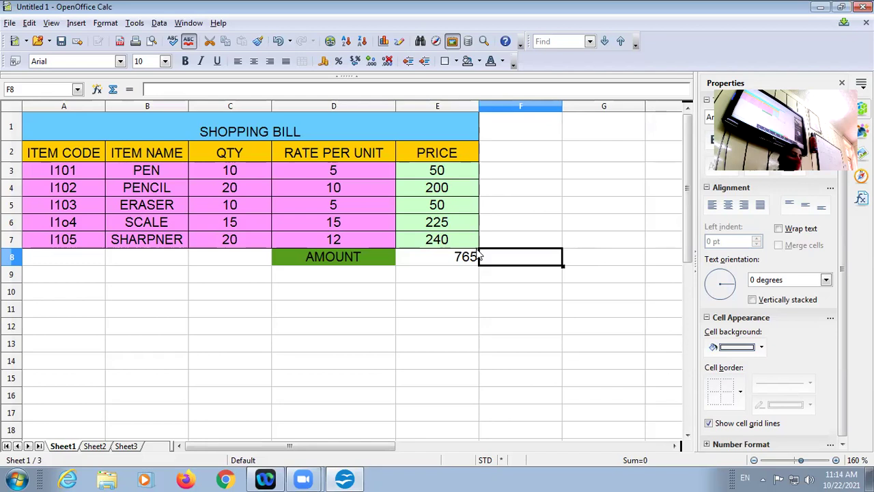
pyautogui.write('=')
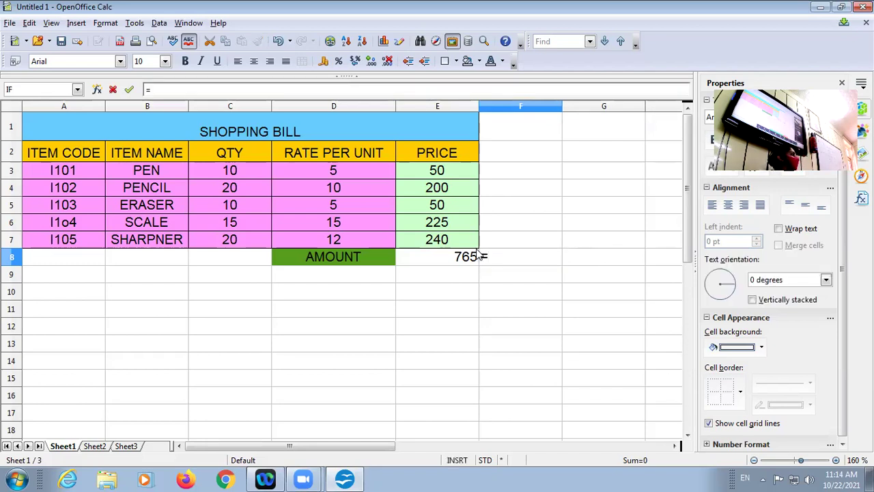
pyautogui.write('sum')
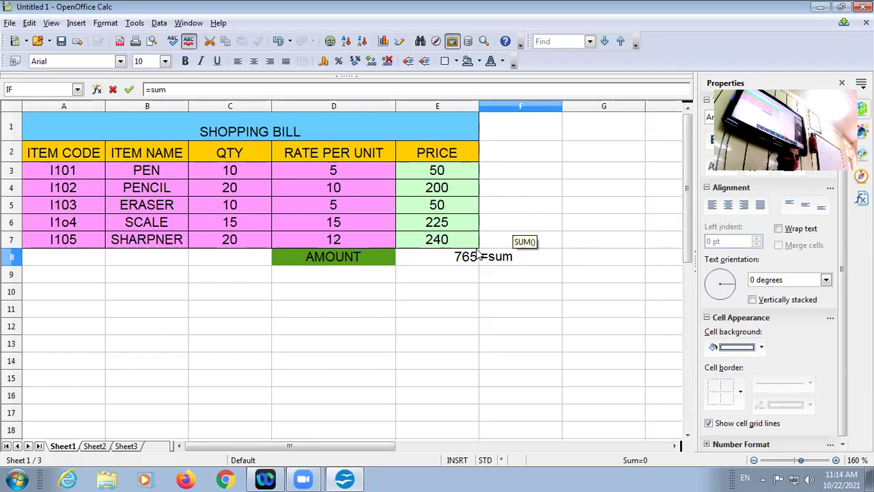
pyautogui.write('(')
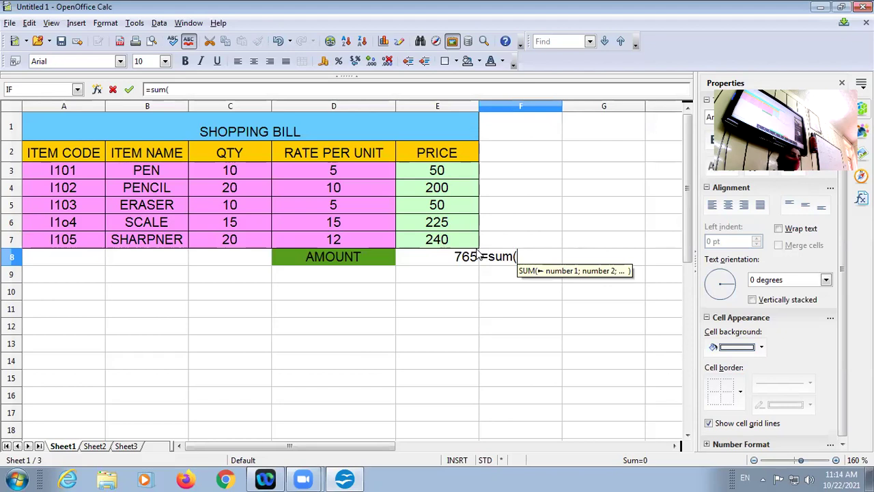
pyautogui.write('e3P:')
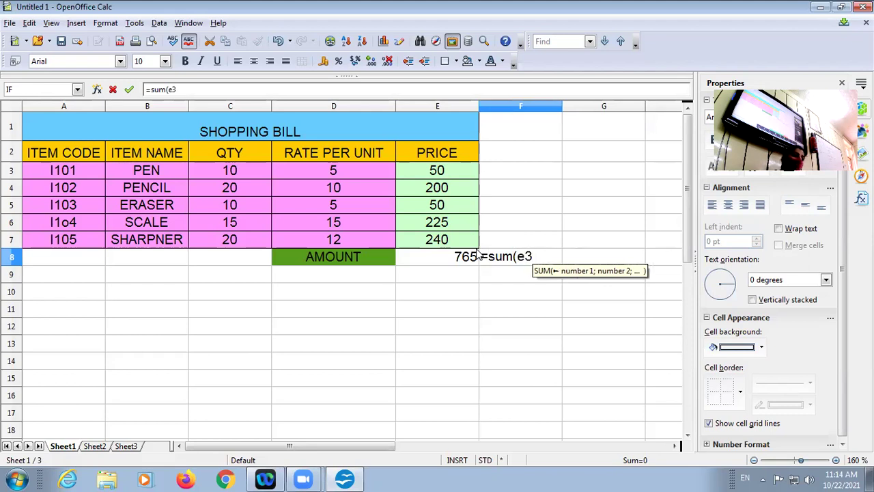
pyautogui.press('BackSpace')
pyautogui.press('BackSpace')
pyautogui.write(':e')
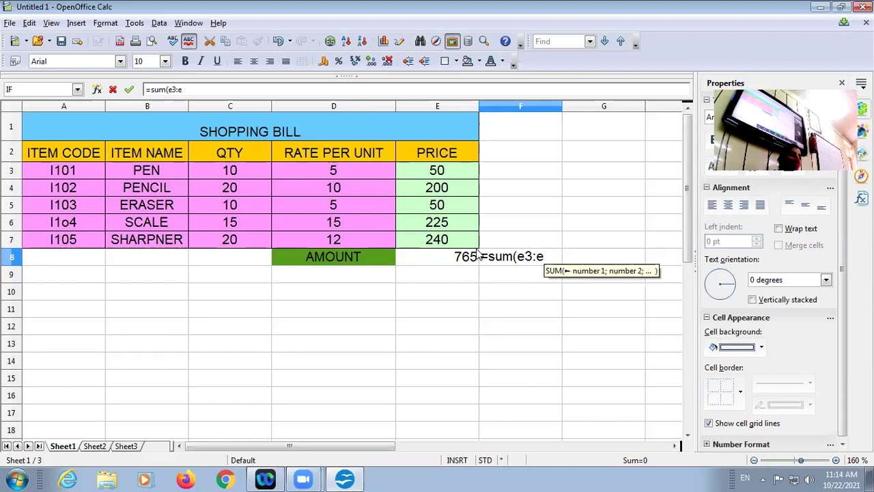
pyautogui.write('7)')
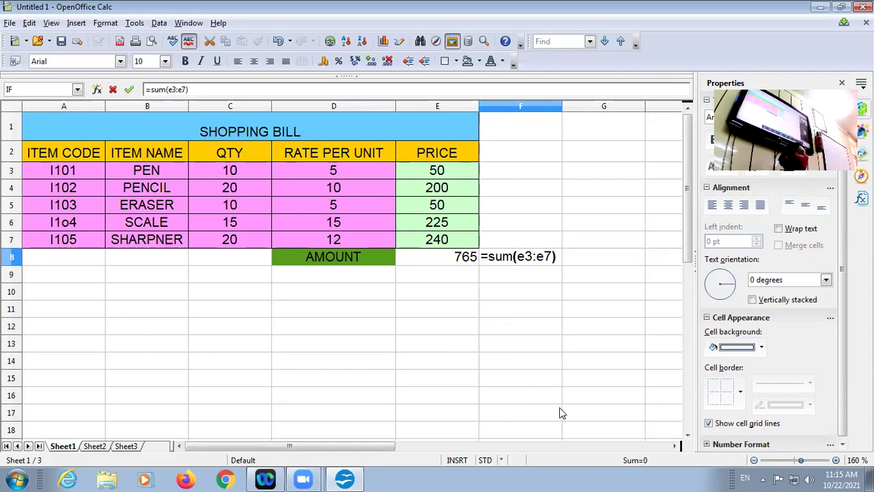
pyautogui.press('Return')
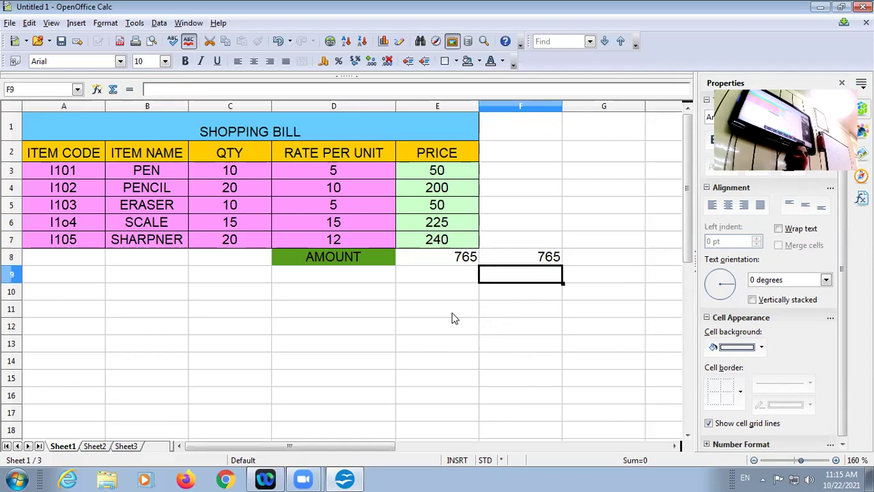
pyautogui.click(453, 262)
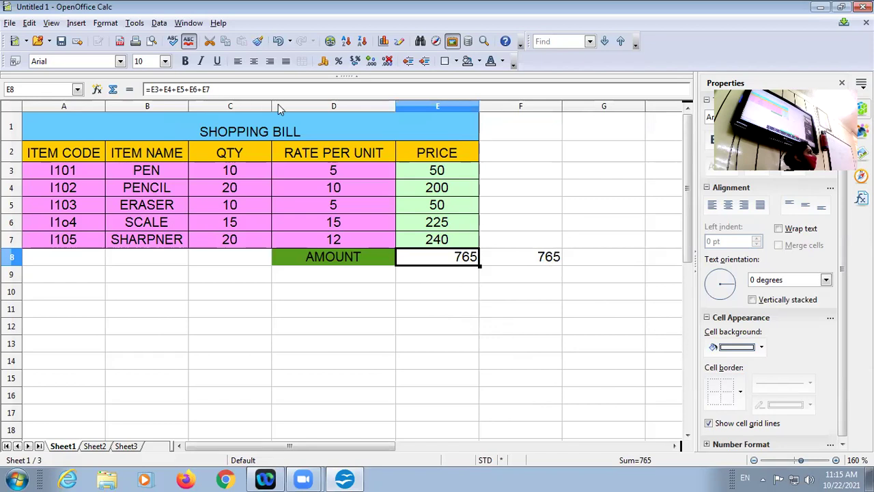
pyautogui.click(531, 262)
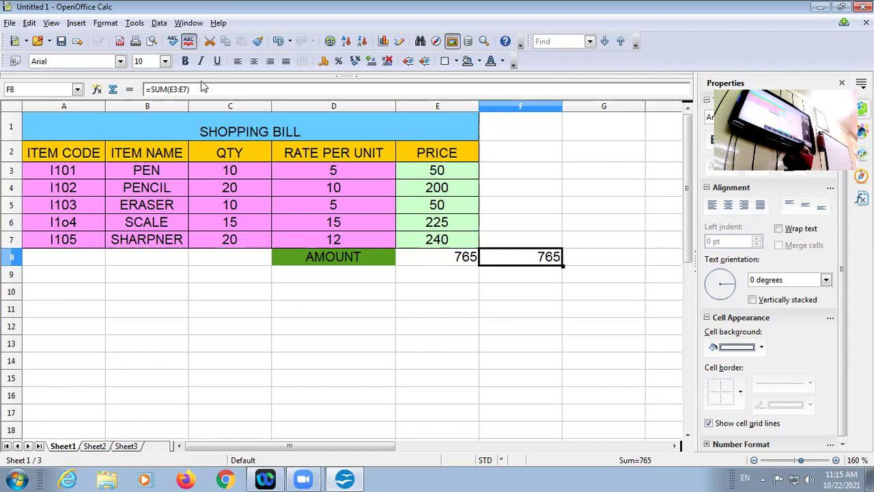
# Fill the total amount cell E8 with a light pink background colour.
pyautogui.click(430, 256)
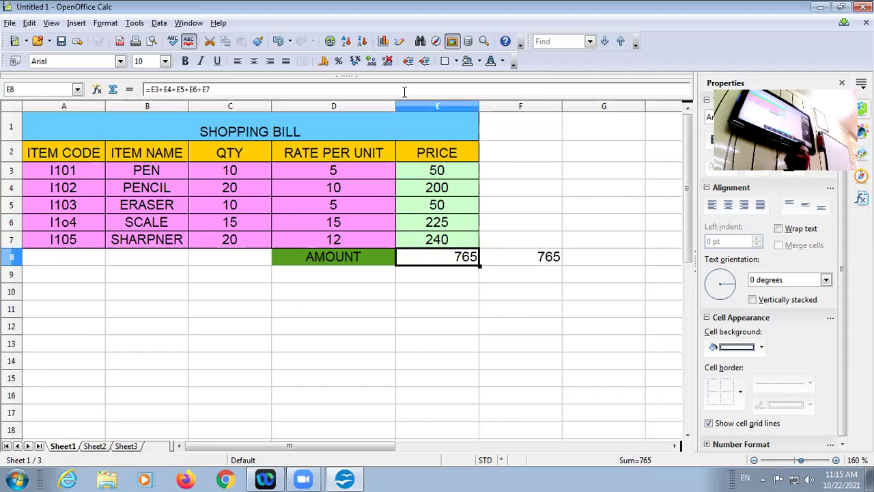
pyautogui.click(455, 61)
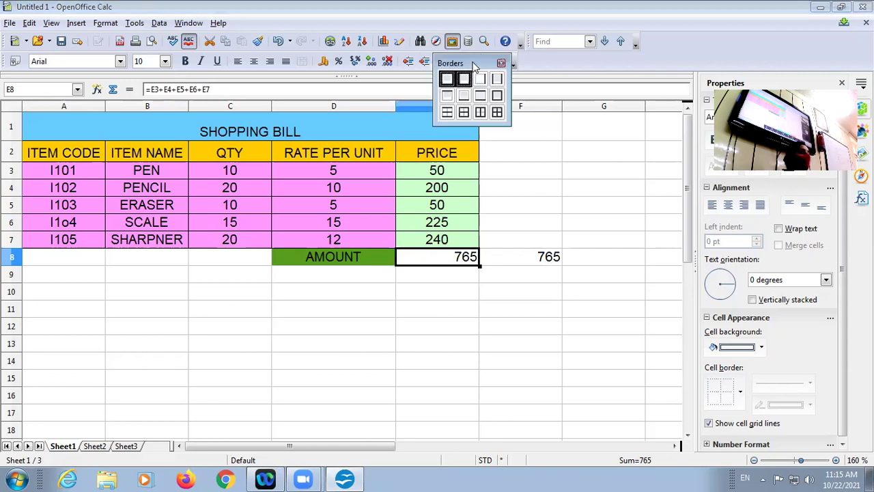
pyautogui.click(515, 166)
pyautogui.click(479, 62)
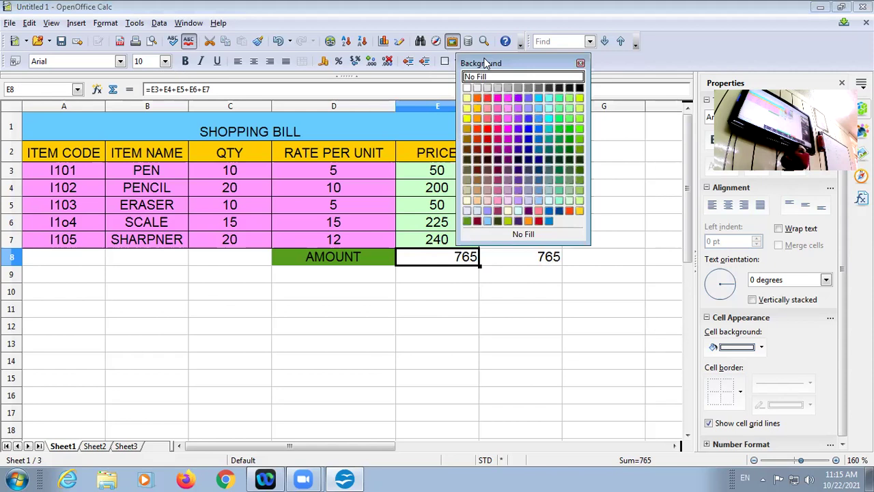
pyautogui.click(508, 200)
pyautogui.click(503, 289)
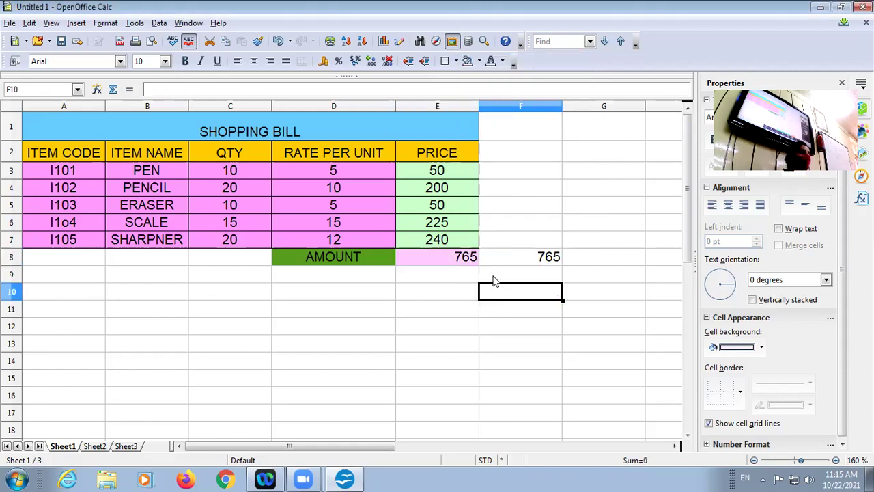
# Apply borders to the total cell E8 and the AMOUNT label cell D8.
pyautogui.click(456, 262)
pyautogui.click(445, 61)
pyautogui.click(501, 111)
pyautogui.click(387, 256)
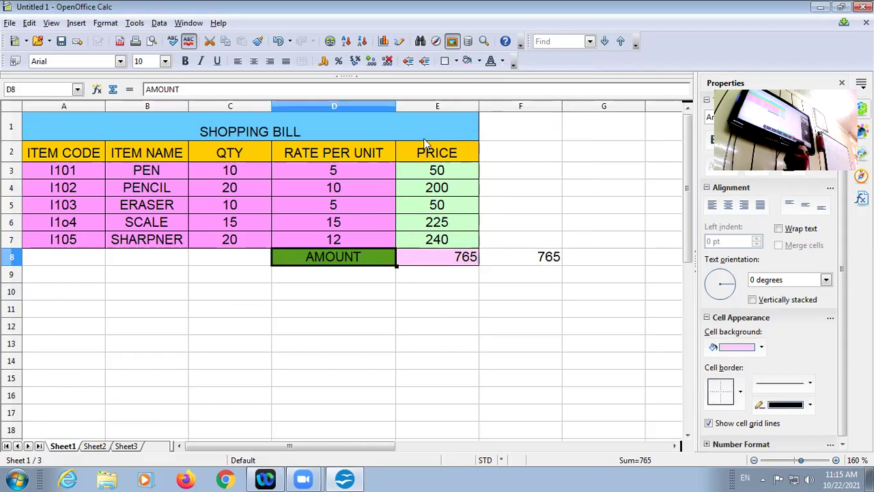
pyautogui.click(453, 60)
pyautogui.click(497, 112)
pyautogui.click(474, 275)
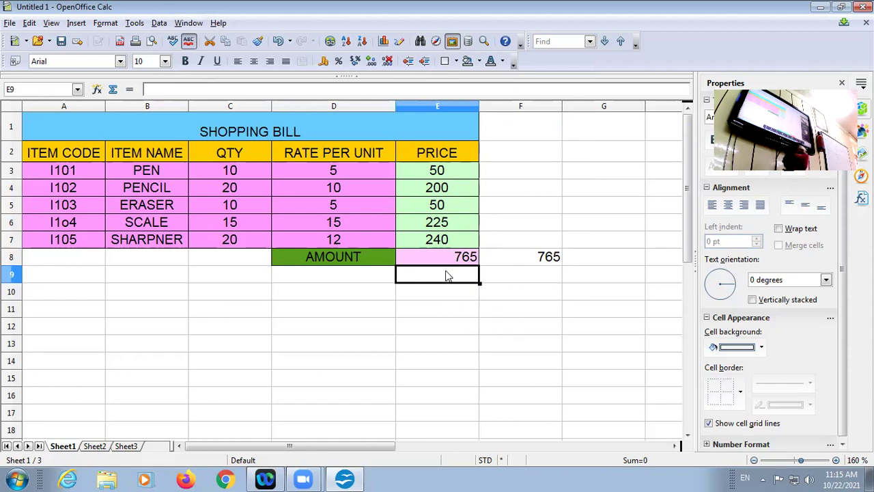
# Copy the price formula from cell E3 down through E7 with autofill.
pyautogui.click(465, 176)
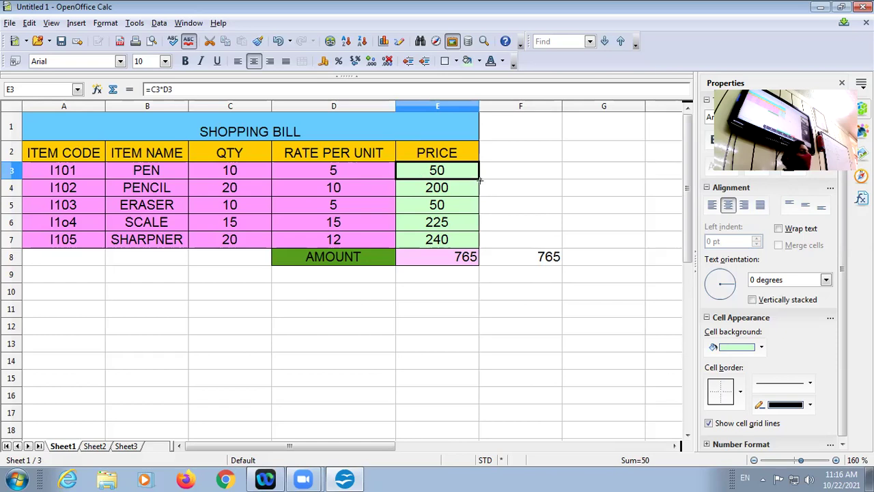
pyautogui.moveTo(480, 180); pyautogui.dragTo(471, 247)
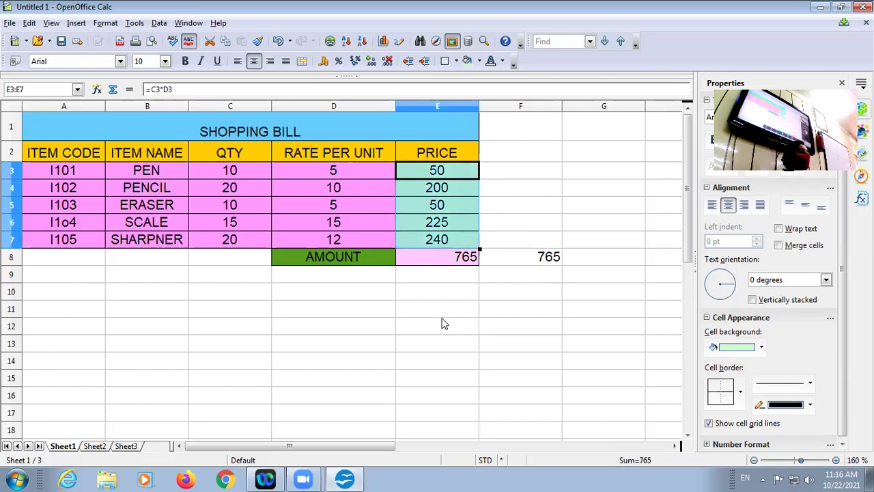
# Enter Sun in D12 and Mon in D13, and autofill the weekday series down to Thu in D16.
pyautogui.click(318, 335)
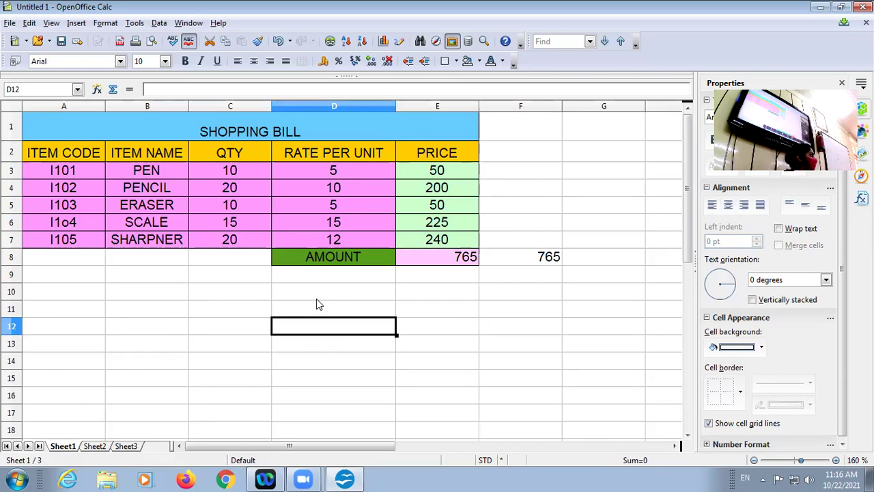
pyautogui.write('SUN')
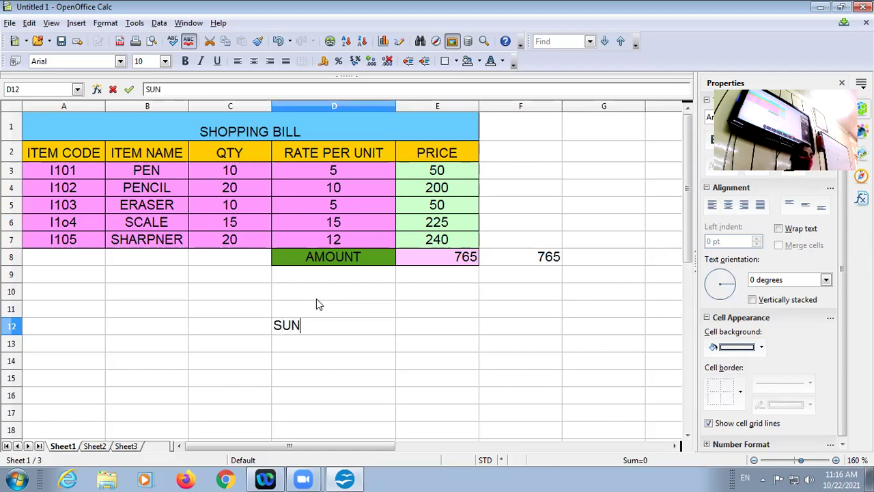
pyautogui.press('Return')
pyautogui.write('MON')
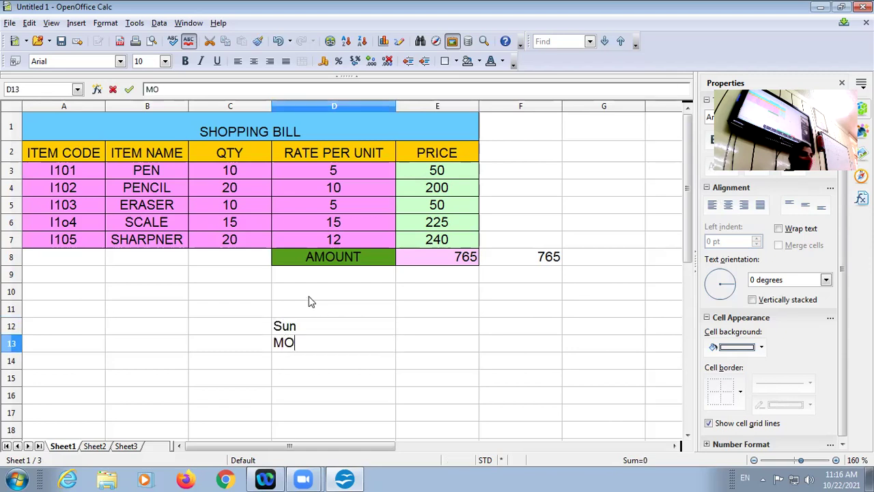
pyautogui.click(305, 408)
pyautogui.moveTo(321, 329); pyautogui.dragTo(399, 402)
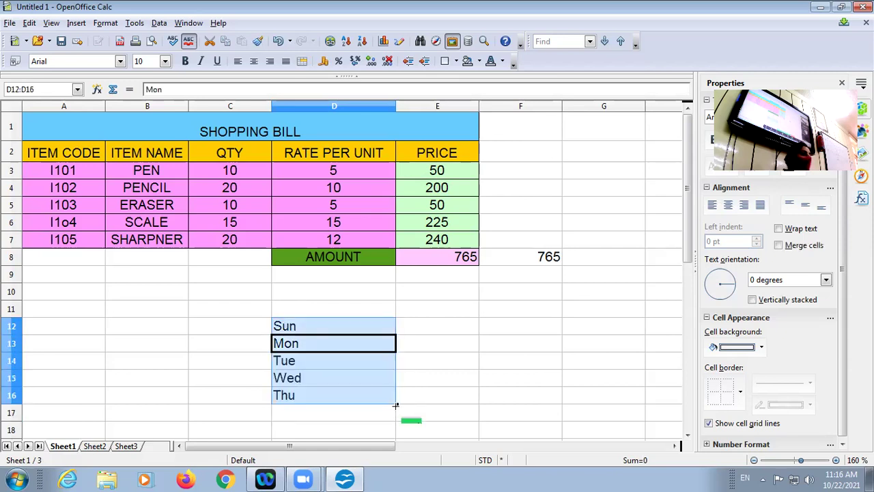
pyautogui.click(495, 366)
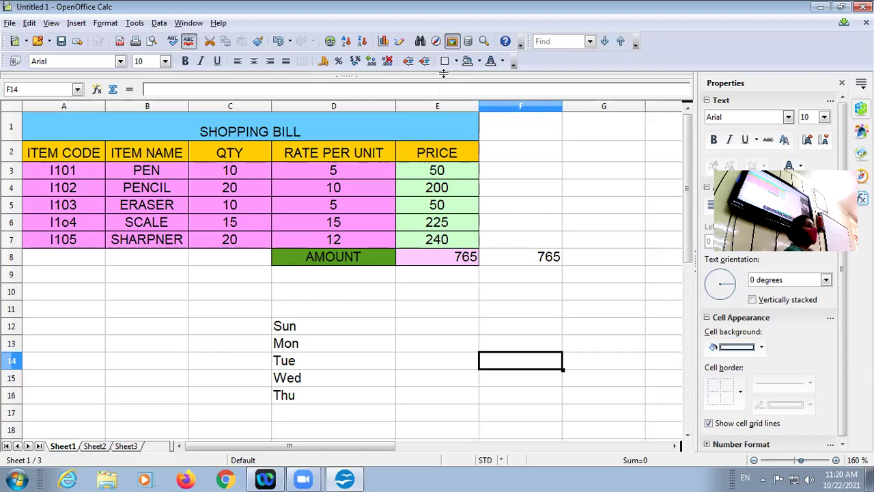
# Enter the formula =product(c3;d3) in cell F3 to multiply the pen's quantity by its rate per unit.
pyautogui.click(507, 170)
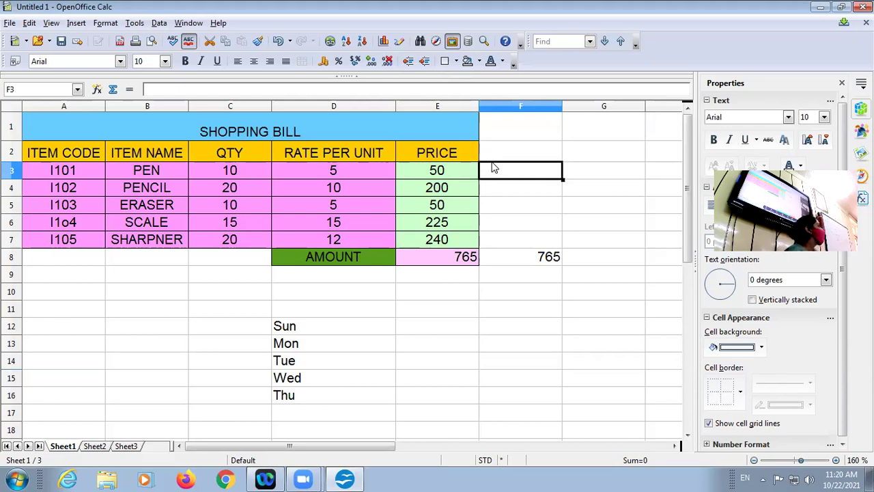
pyautogui.write('=')
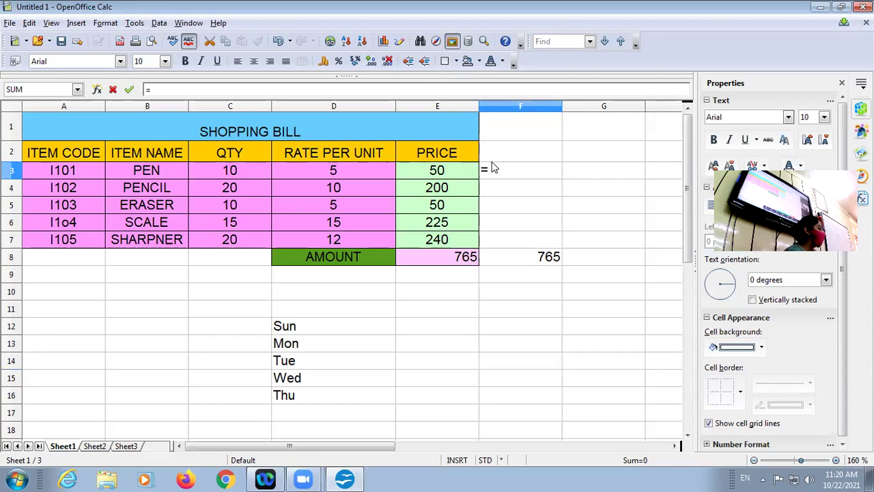
pyautogui.write('product')
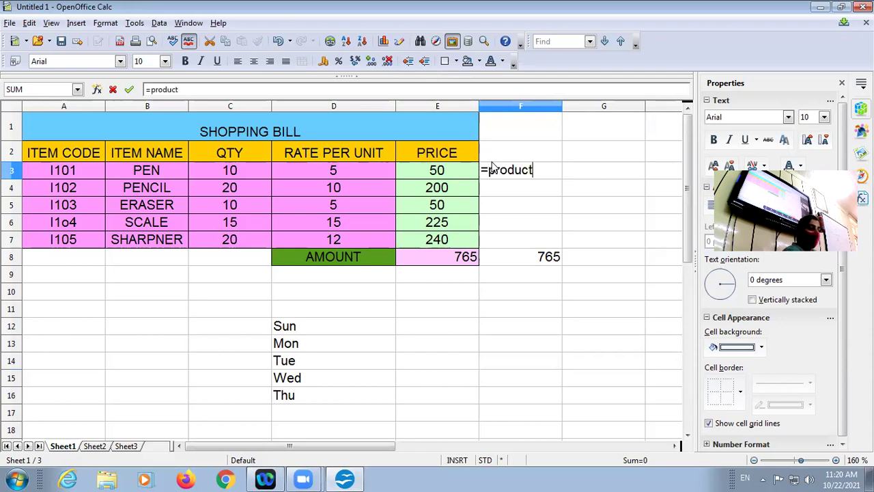
pyautogui.write('(')
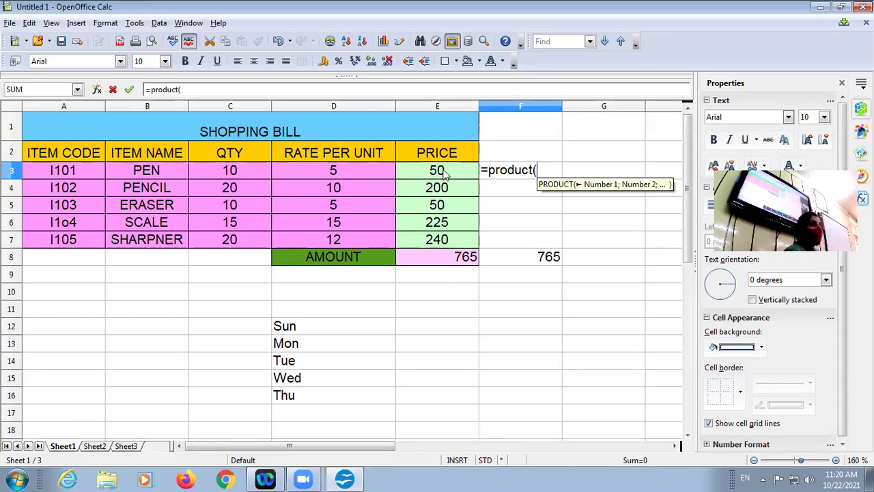
pyautogui.write('c3;d')
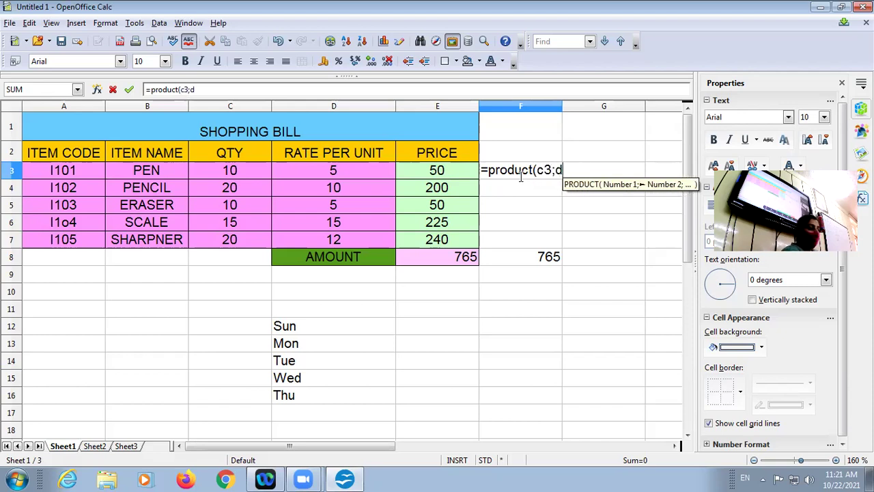
pyautogui.write('3')
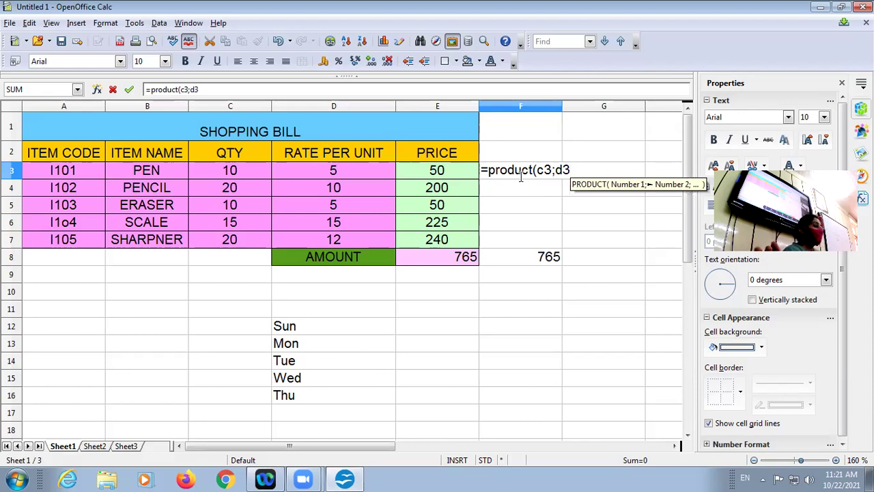
pyautogui.write(')')
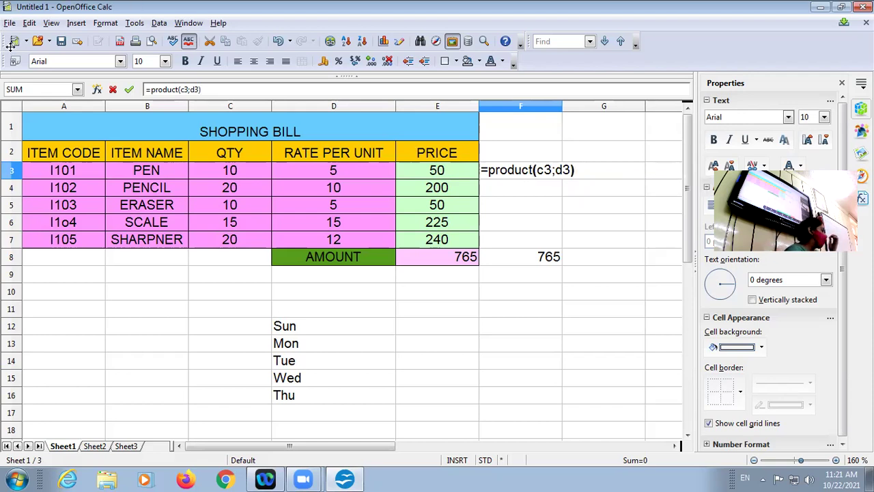
pyautogui.press('Return')
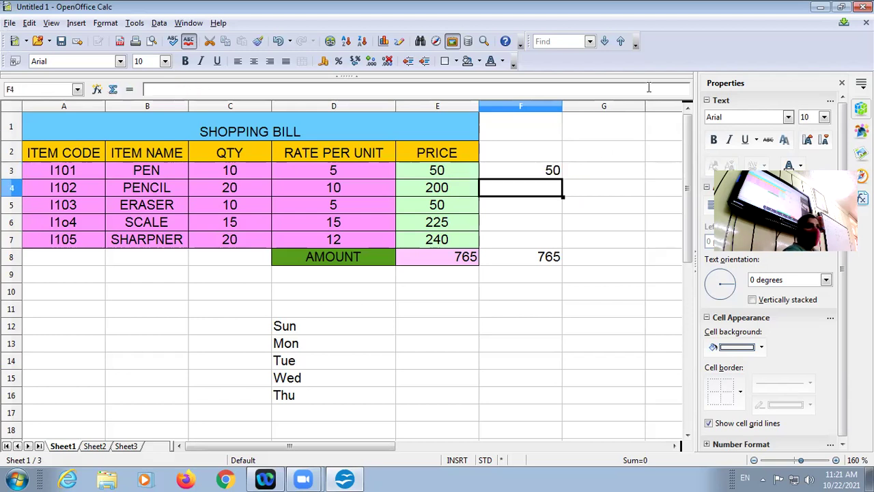
# Compare the formulas behind the product in F3, the price cells in column E and the total in F8.
pyautogui.click(543, 172)
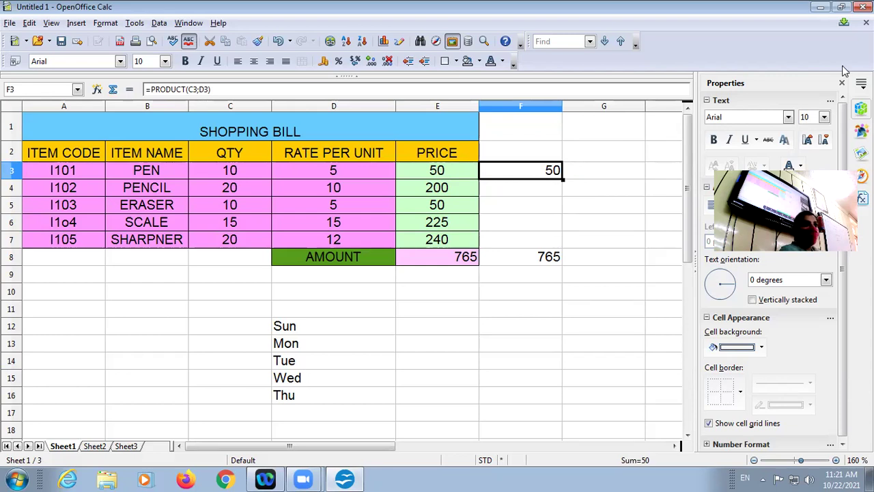
pyautogui.click(442, 175)
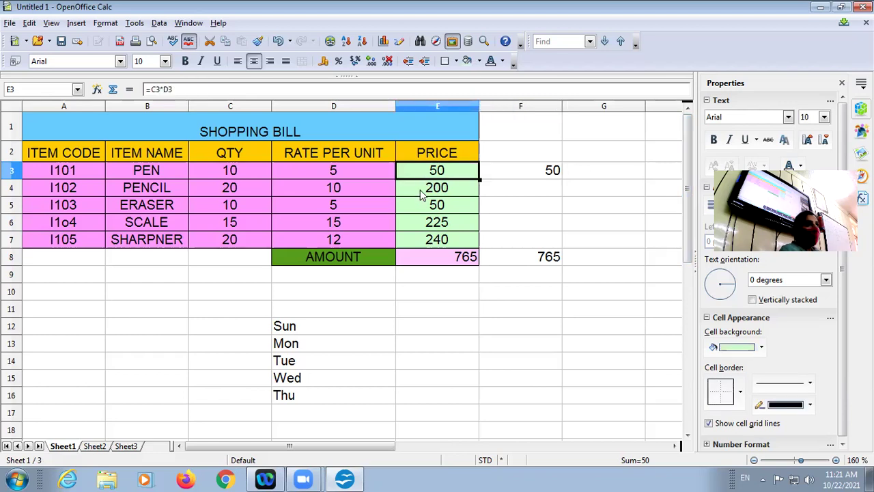
pyautogui.click(420, 207)
pyautogui.click(550, 265)
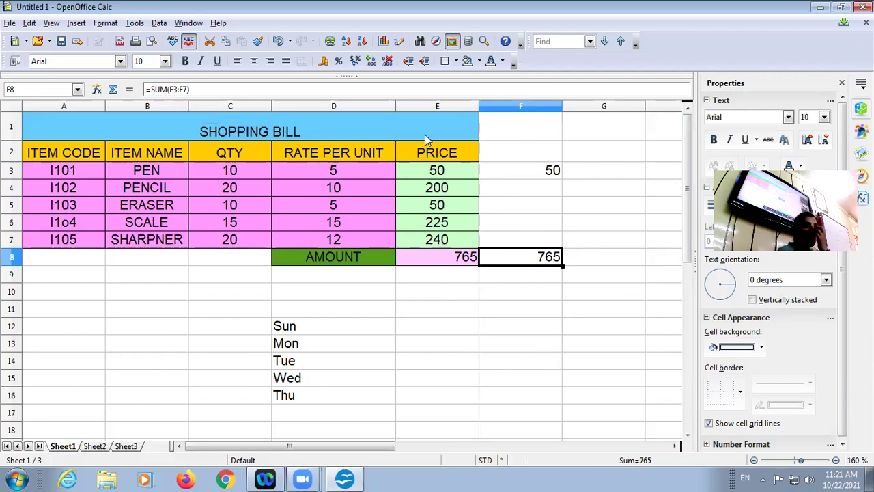
pyautogui.click(456, 243)
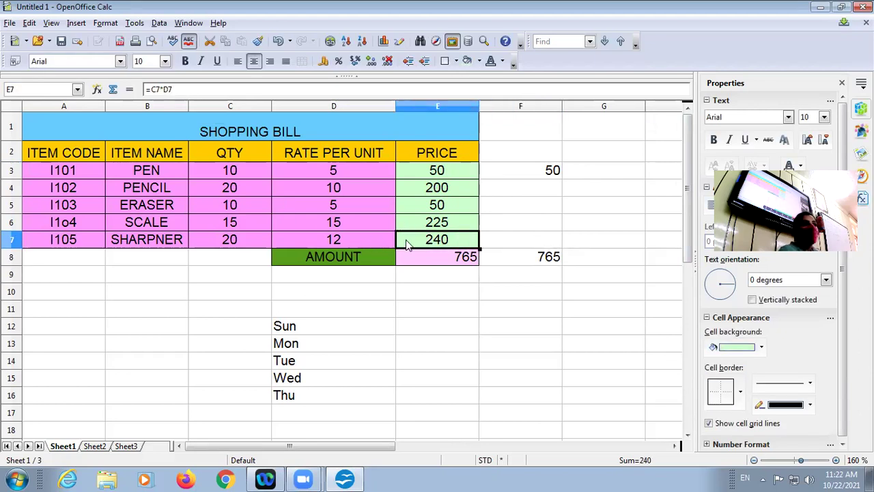
pyautogui.click(541, 258)
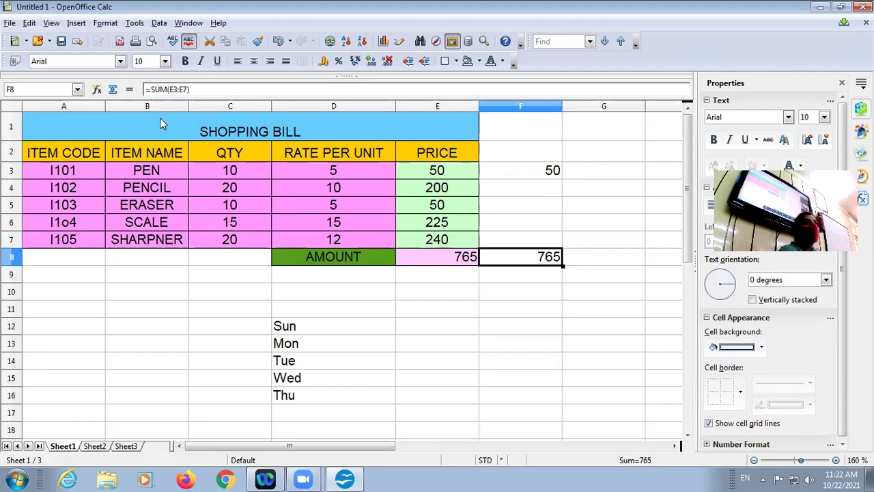